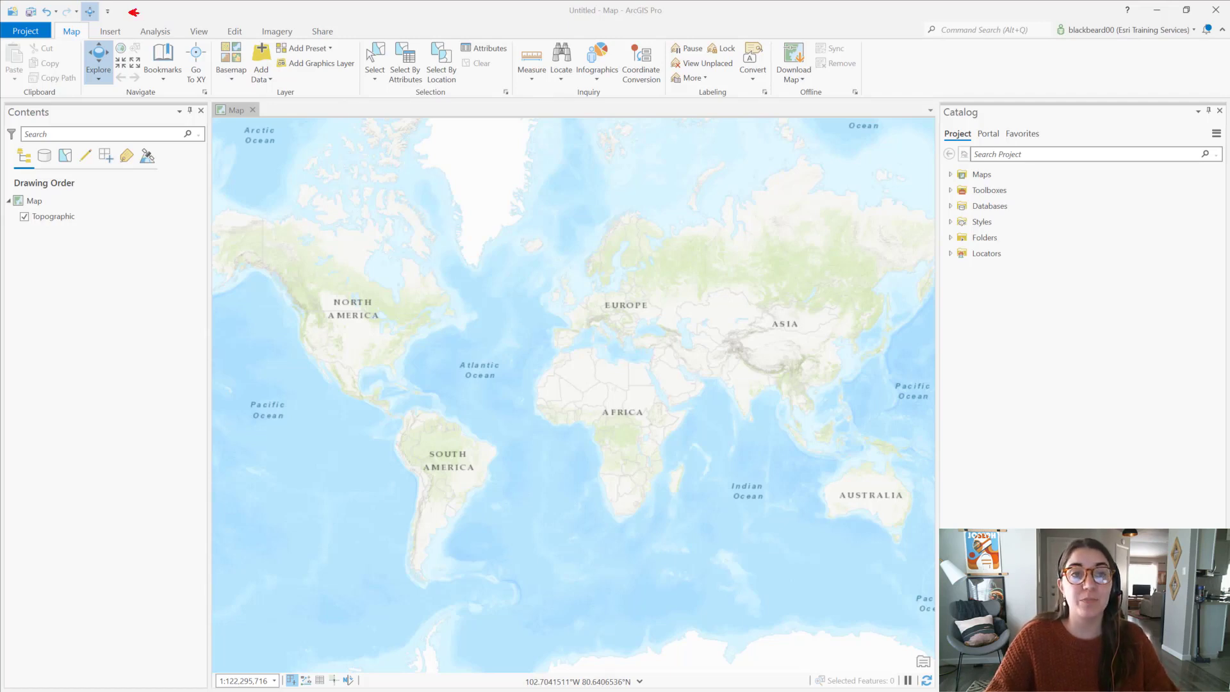
Check Open in the toolbar dropdown and add Basemap from its right-click menu to Quick Access.
drag(133, 11, 233, 13)
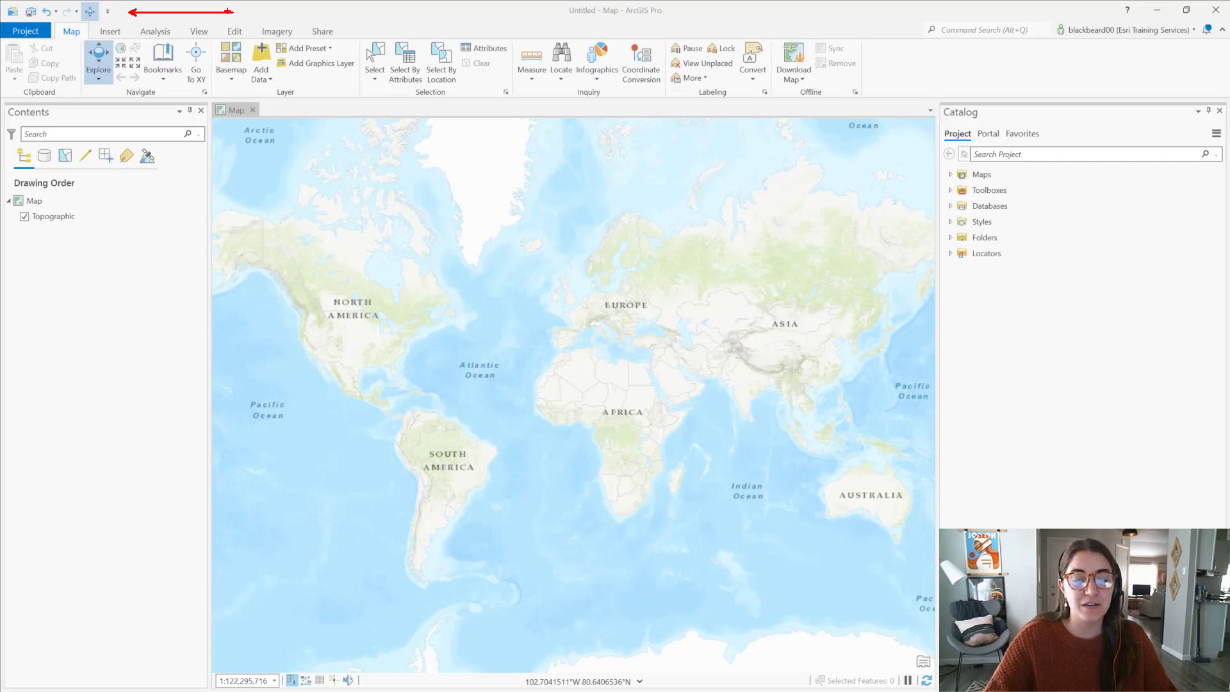
click(107, 12)
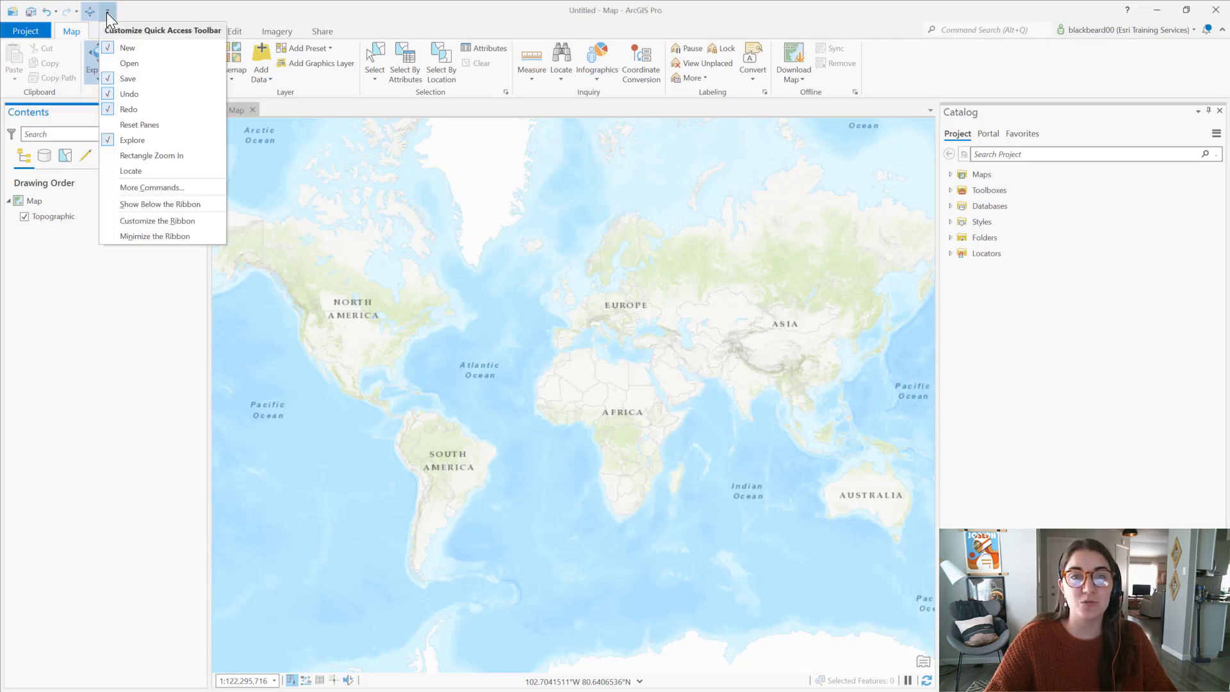
click(107, 63)
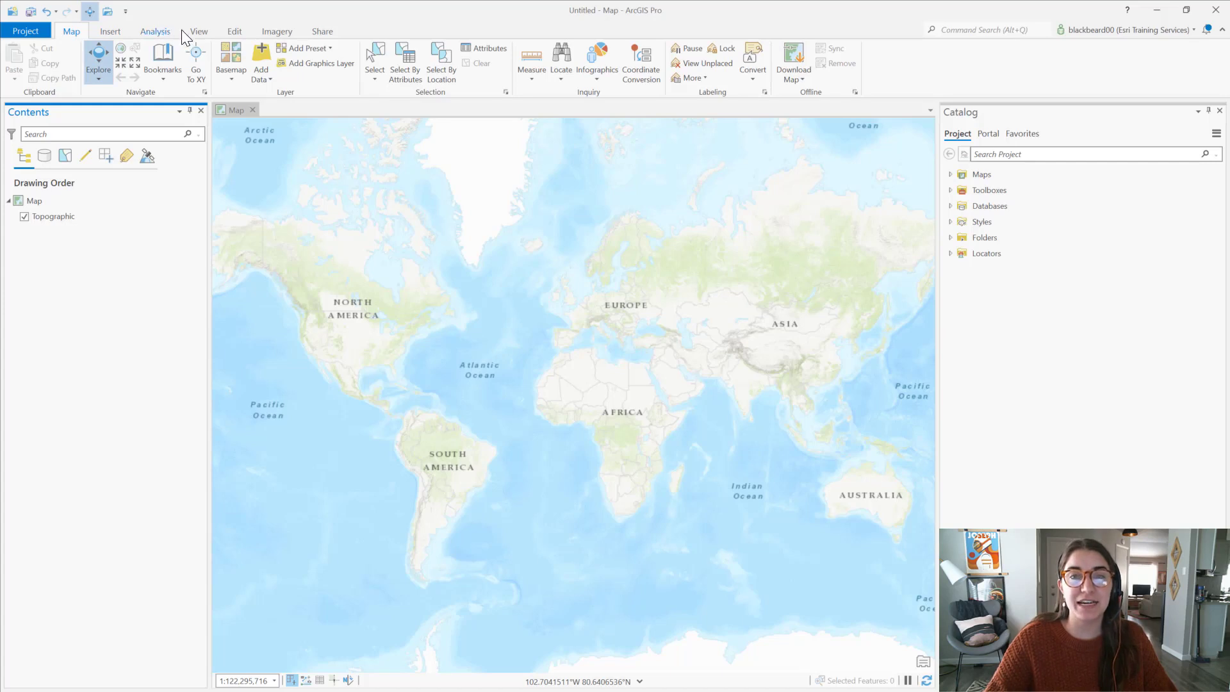
right_click(233, 59)
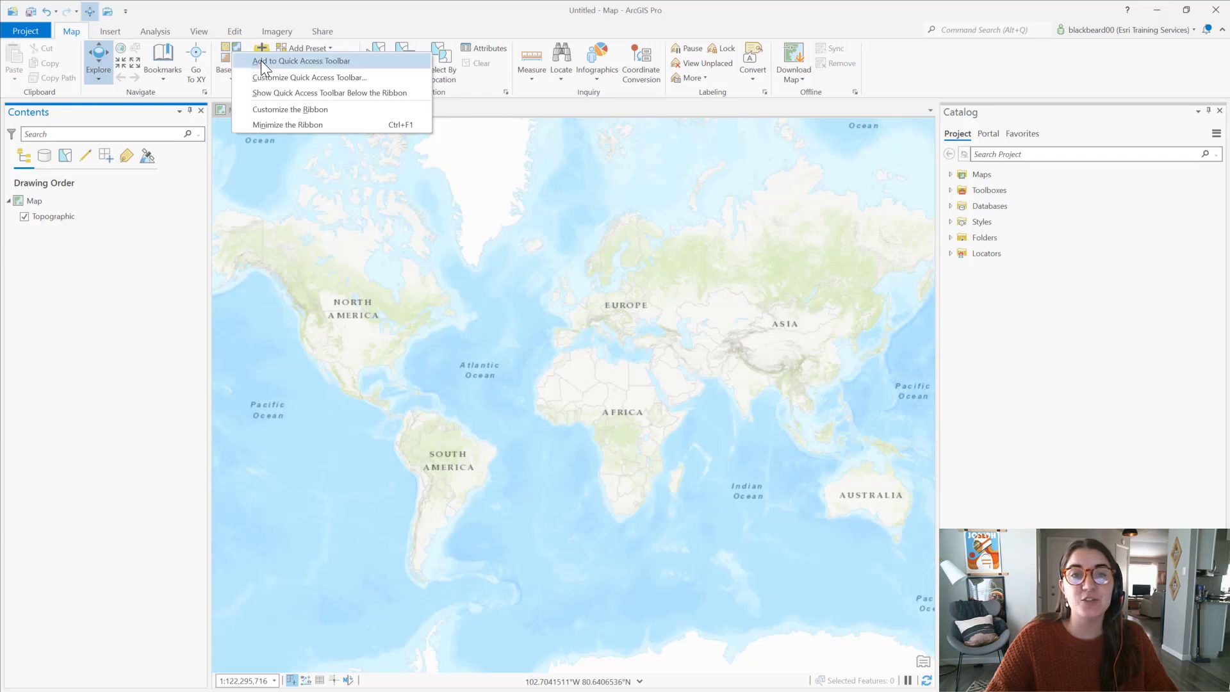
click(260, 61)
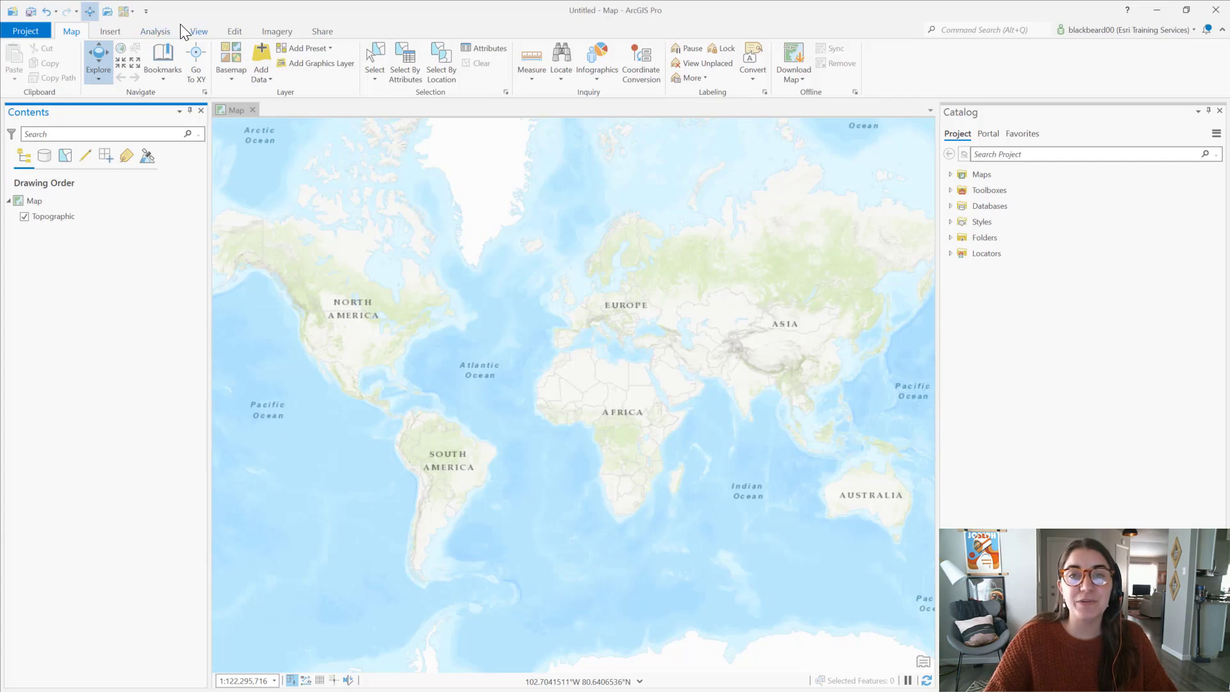
In the Quick Access Toolbar options, add the Delete command and move it above Basemap.
click(25, 31)
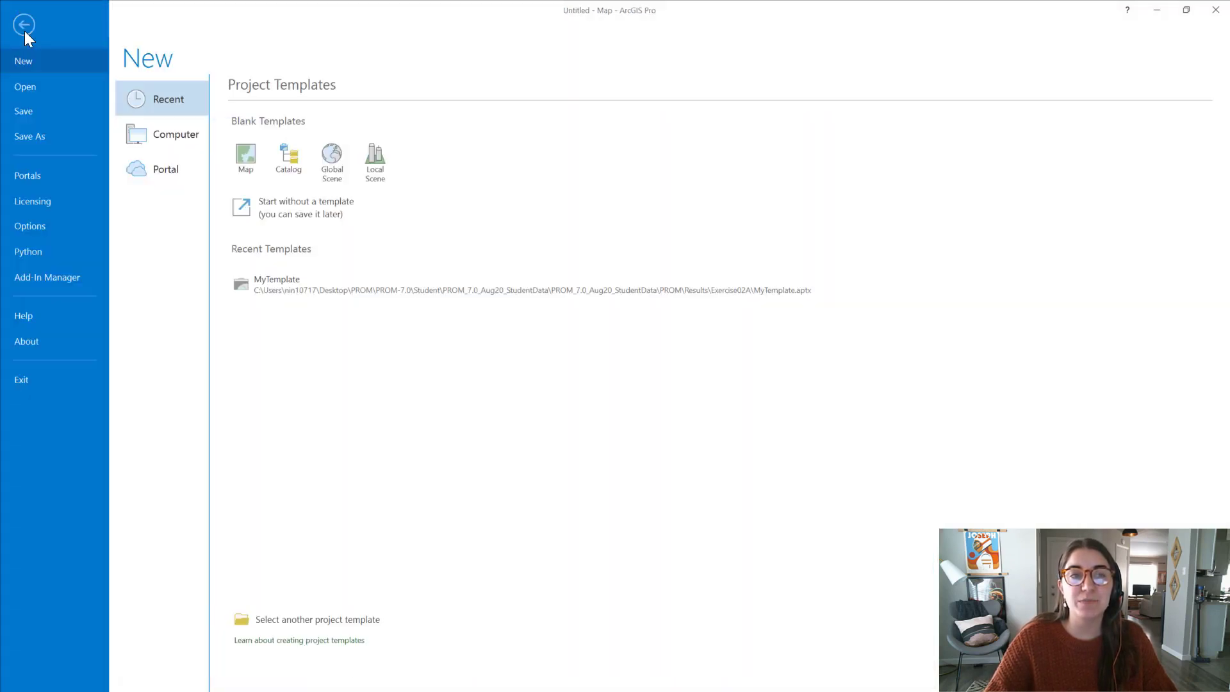
click(47, 231)
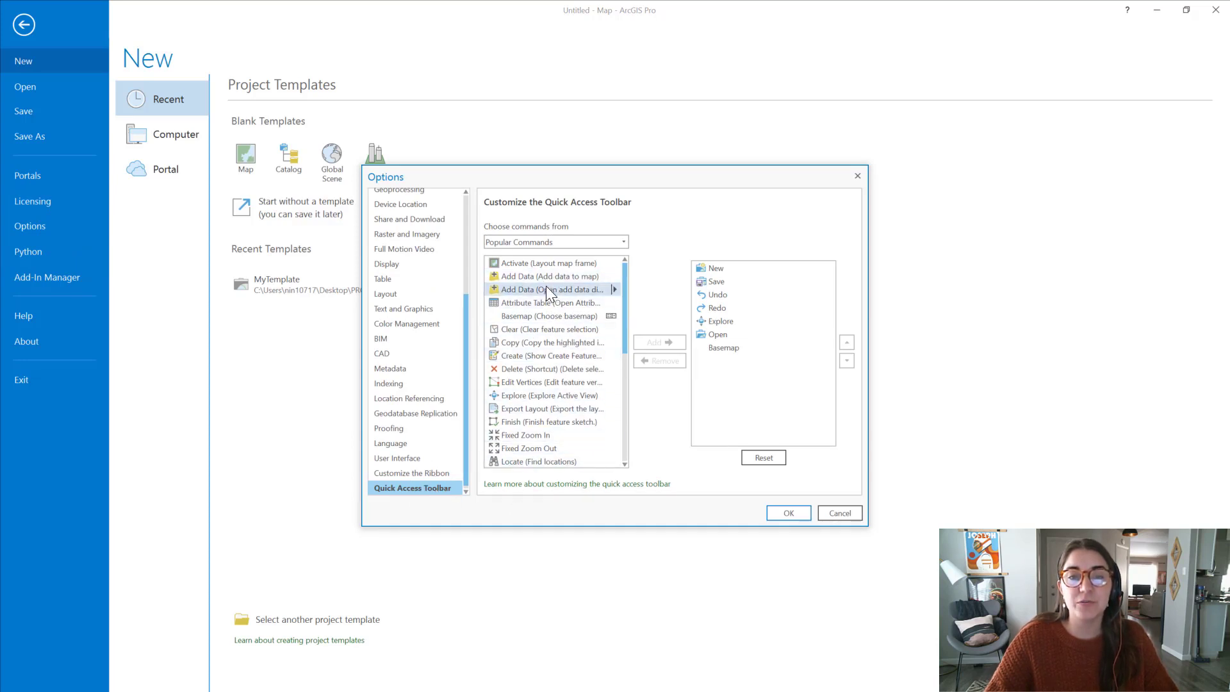
click(541, 365)
click(662, 344)
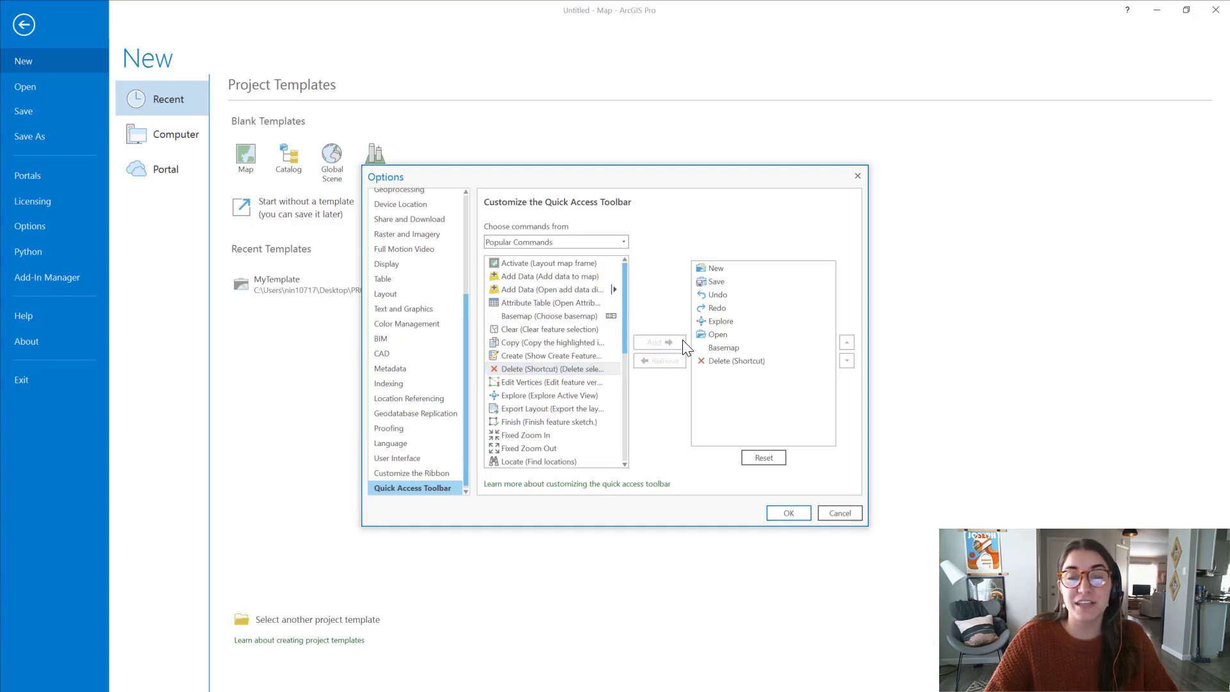
click(736, 363)
click(853, 342)
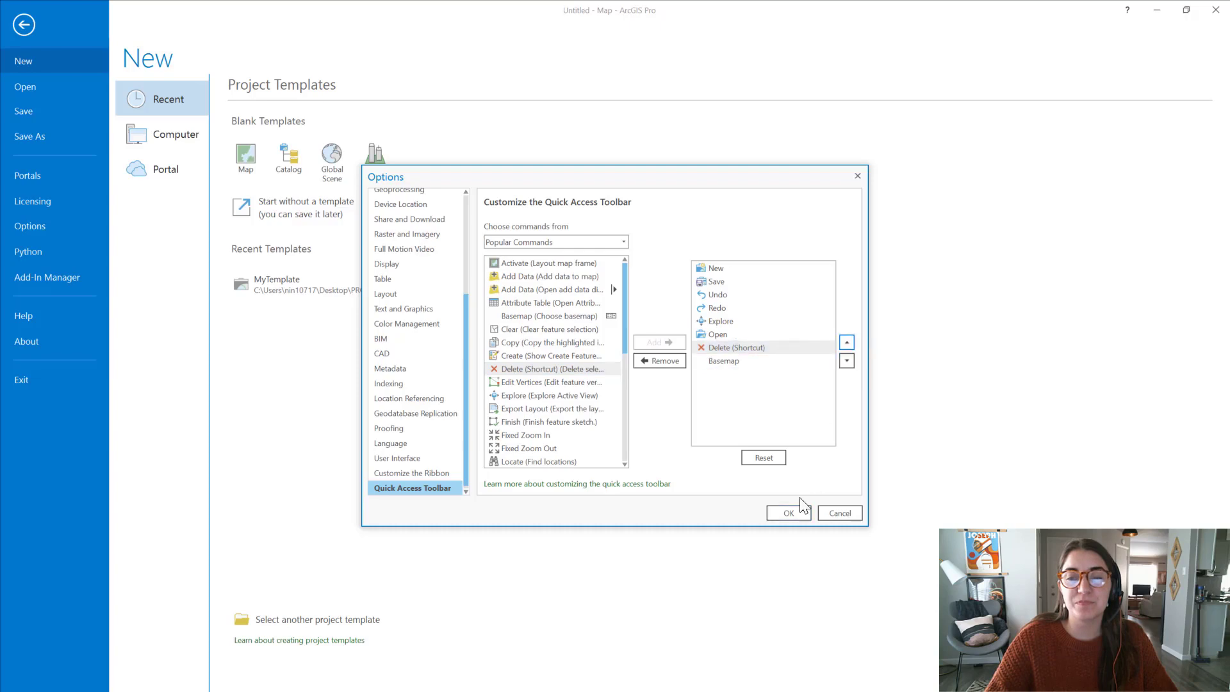
click(789, 513)
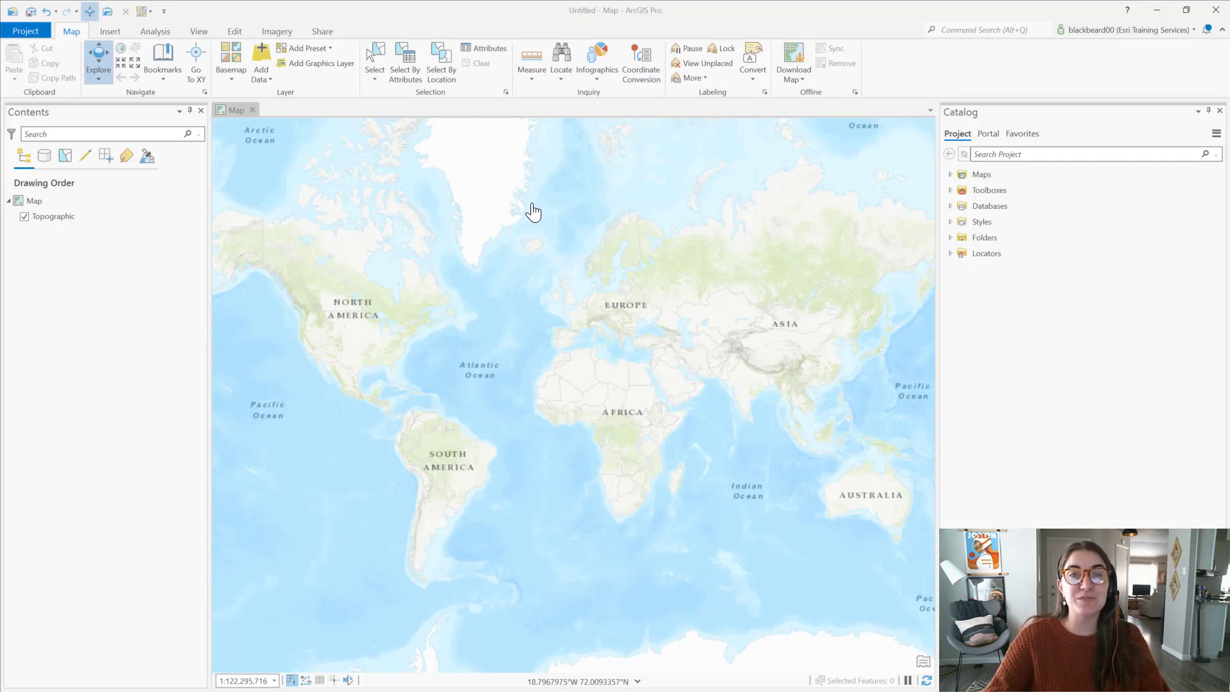
right_click(345, 82)
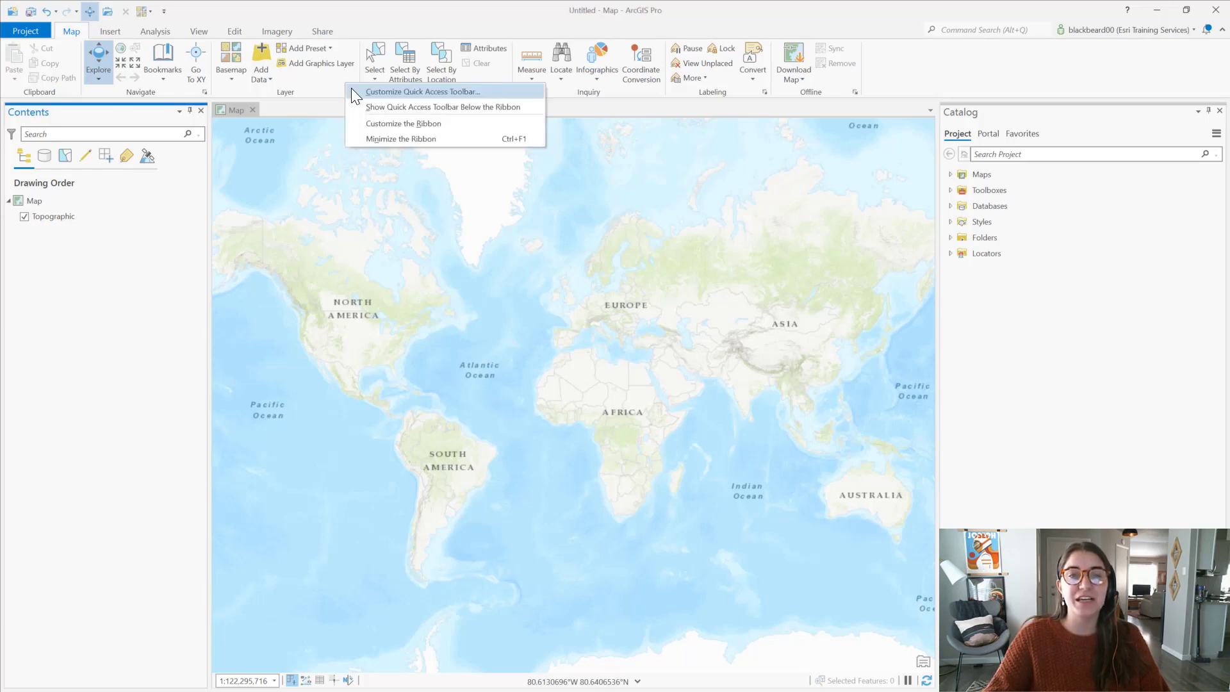
click(379, 124)
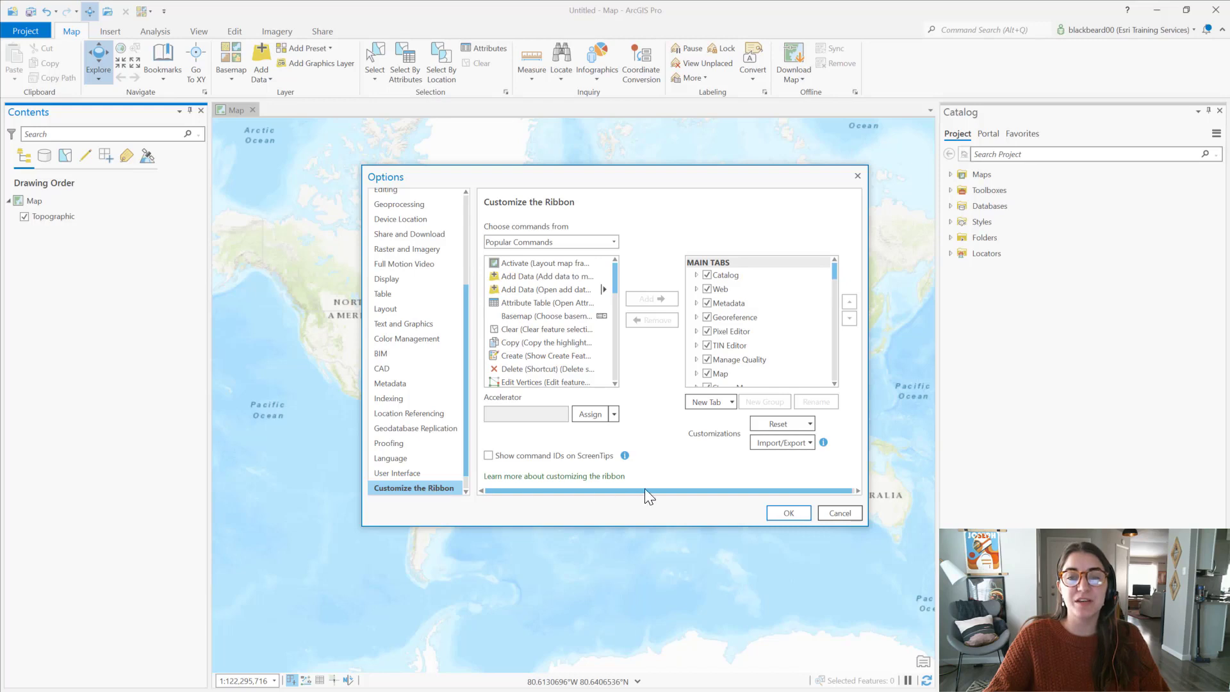
Close the current options and reopen Options at the Customize the Ribbon page.
click(800, 518)
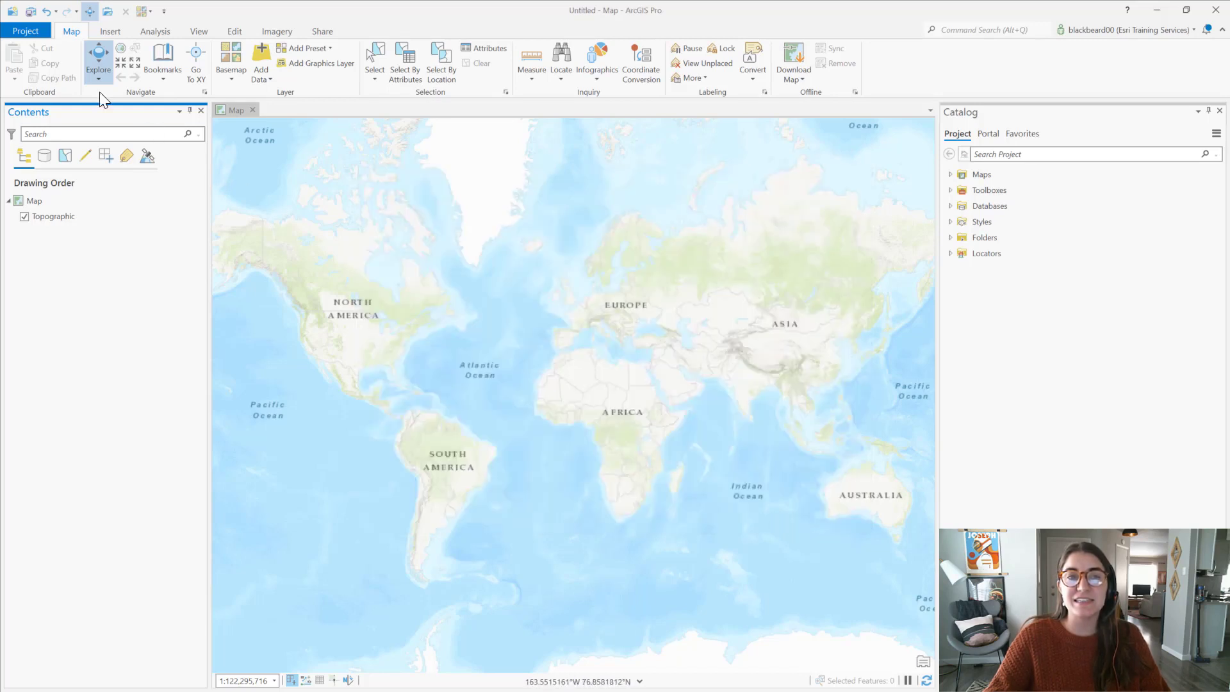
click(29, 33)
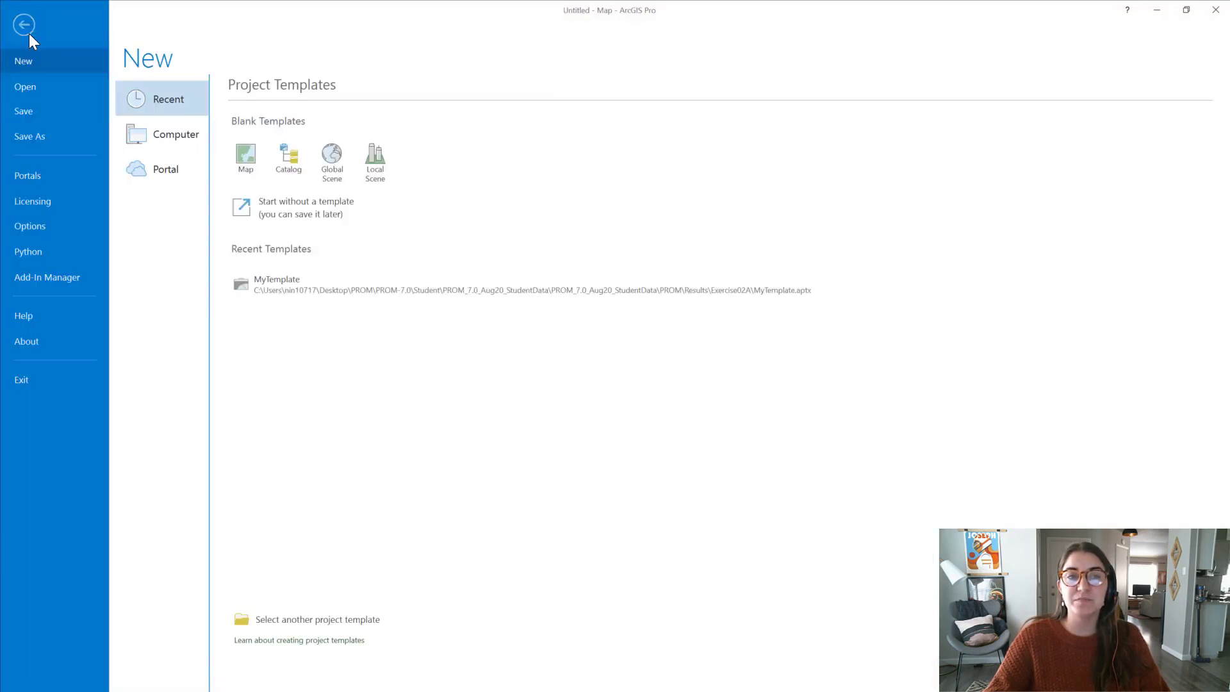
click(33, 226)
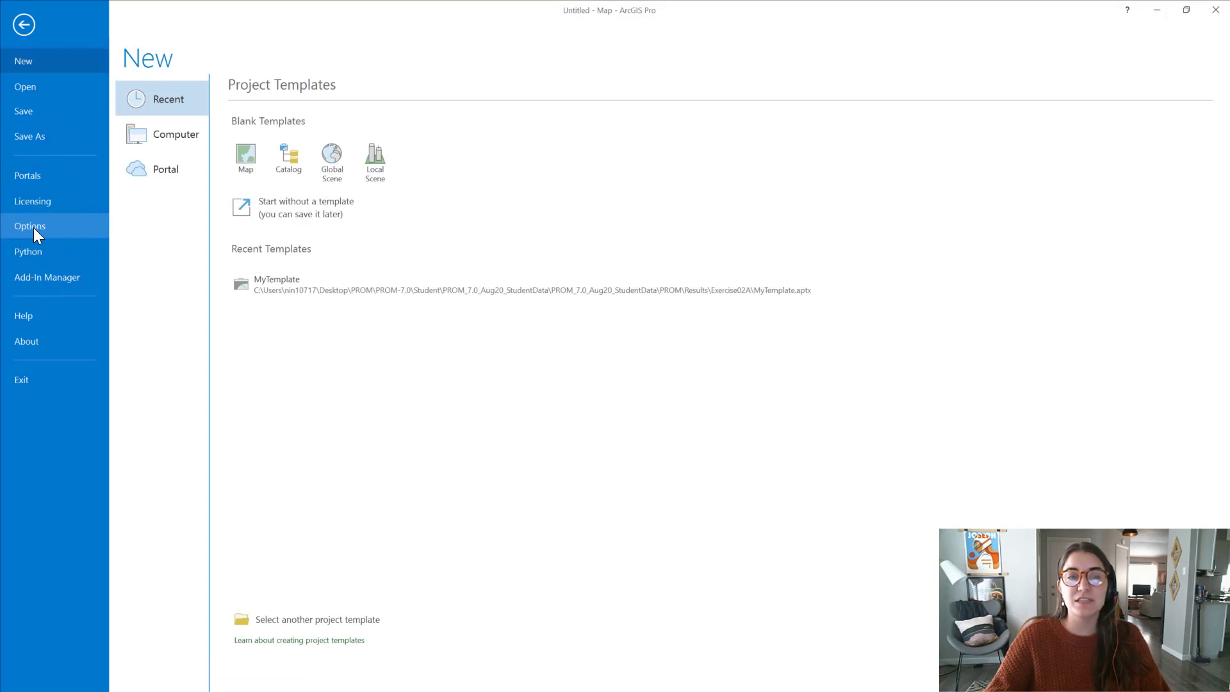
scroll(438, 487, down, 1)
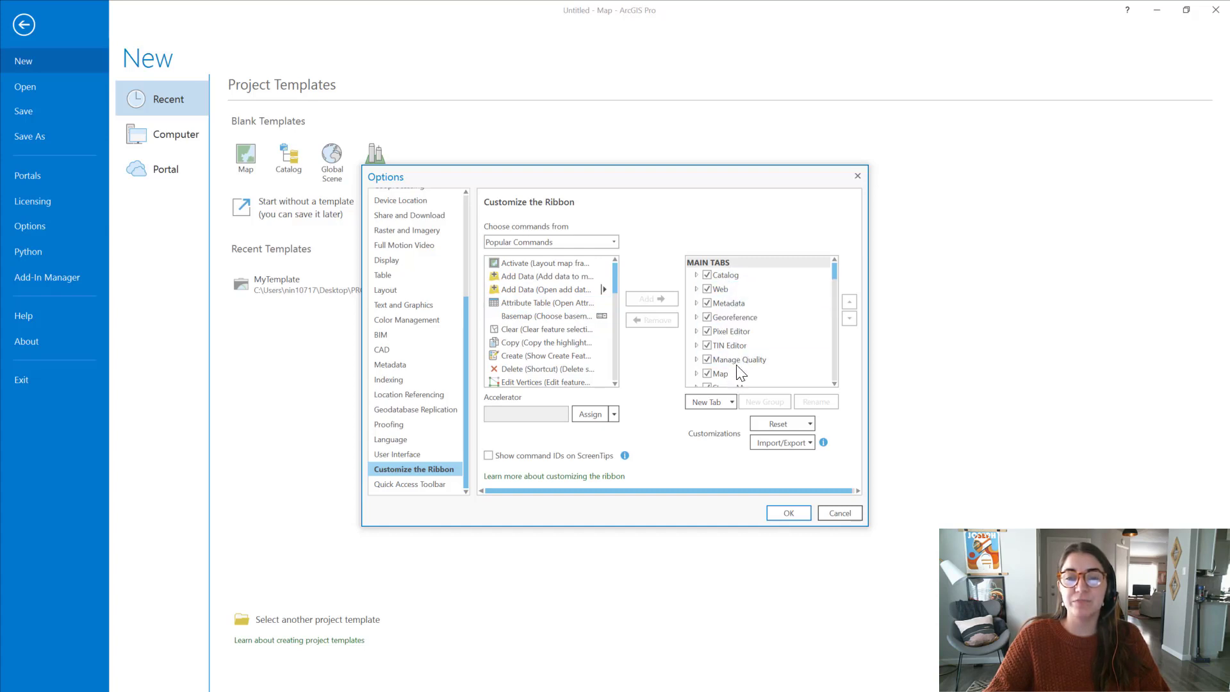
scroll(733, 371, down, 1)
Expand the Map tab to list its groups, from Clipboard to Labeling, and reselect Map.
click(721, 344)
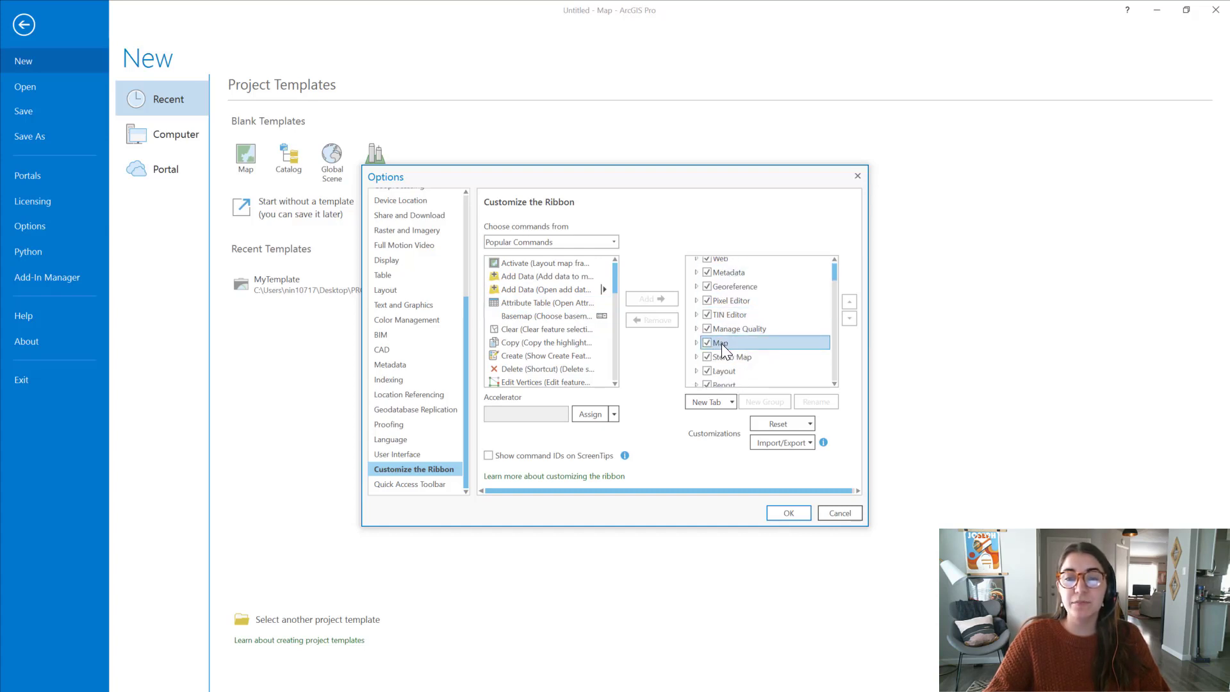
click(696, 342)
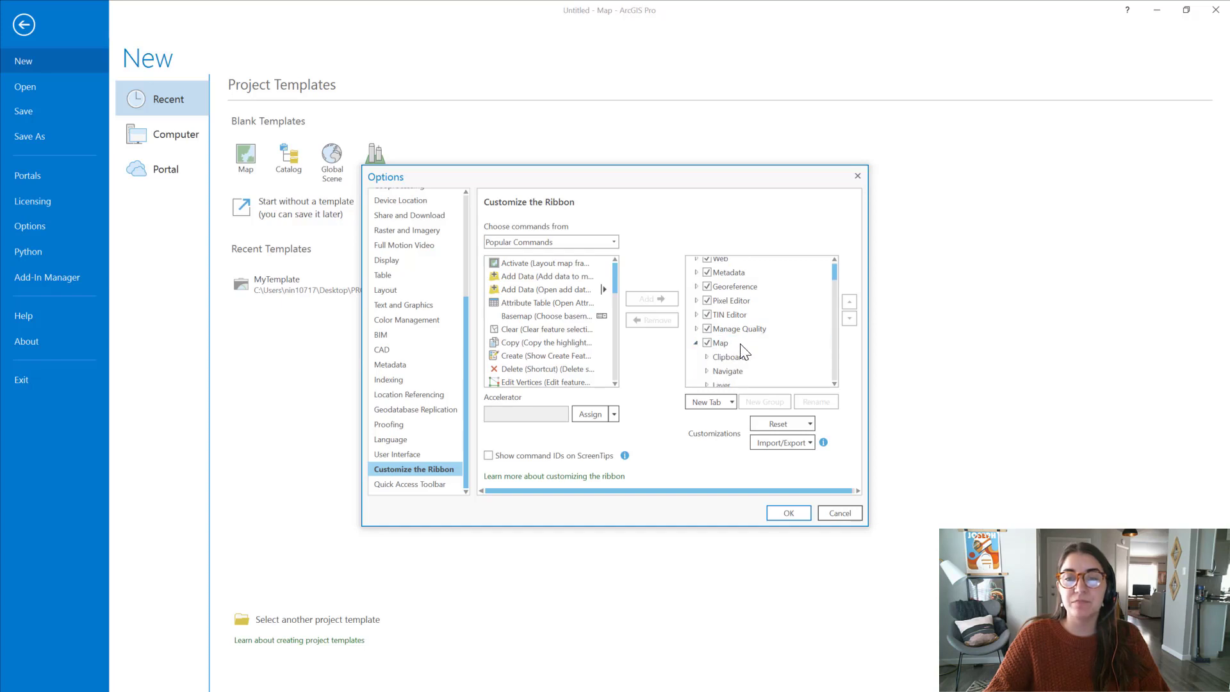
scroll(723, 340, down, 1)
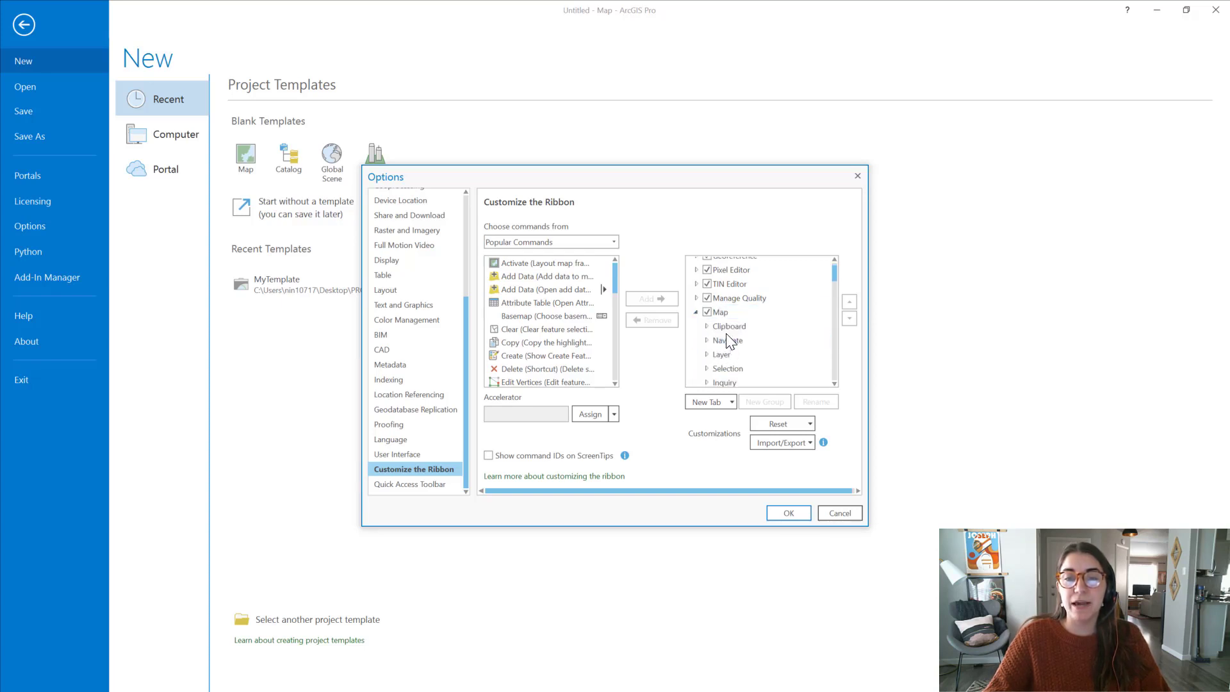
scroll(729, 340, down, 1)
click(732, 338)
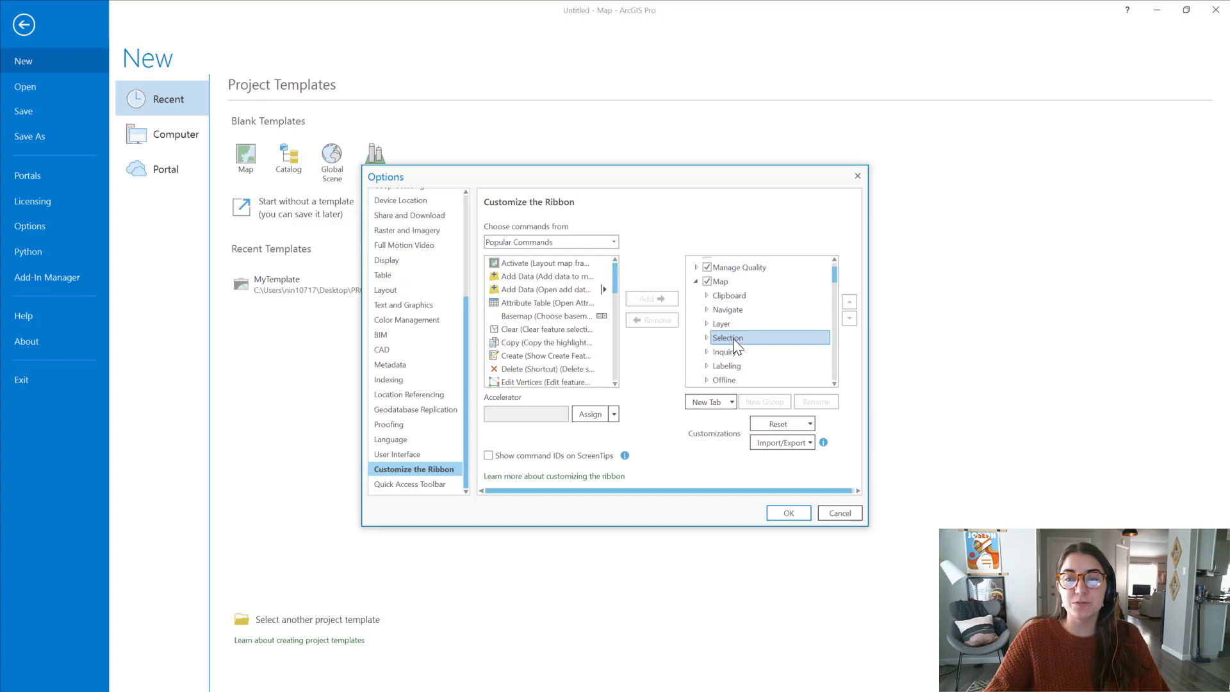
click(730, 295)
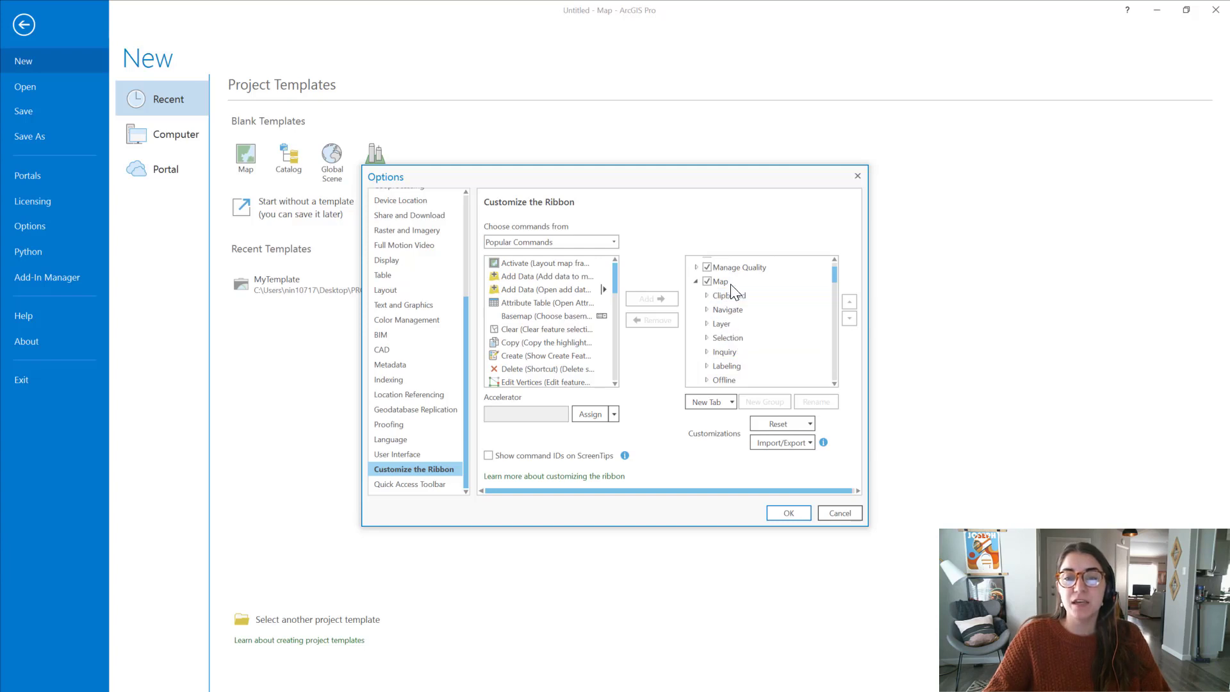
click(720, 282)
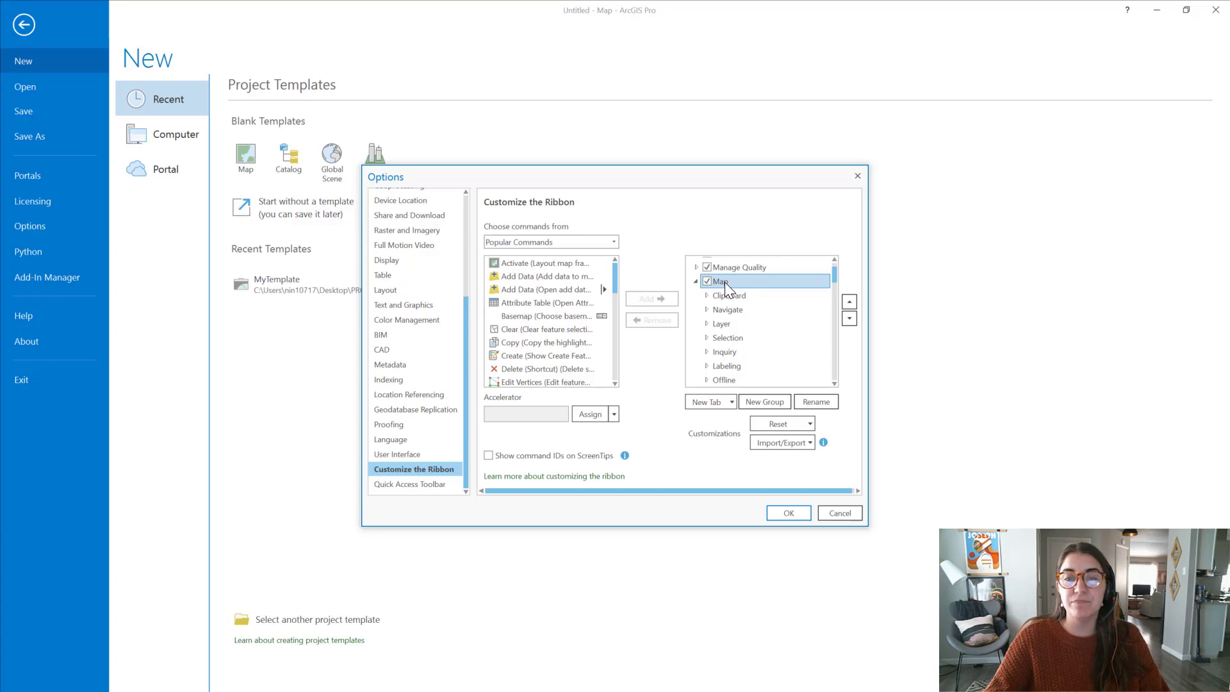
Create a new group under the Map tab and rename it 'Zoom'.
click(762, 400)
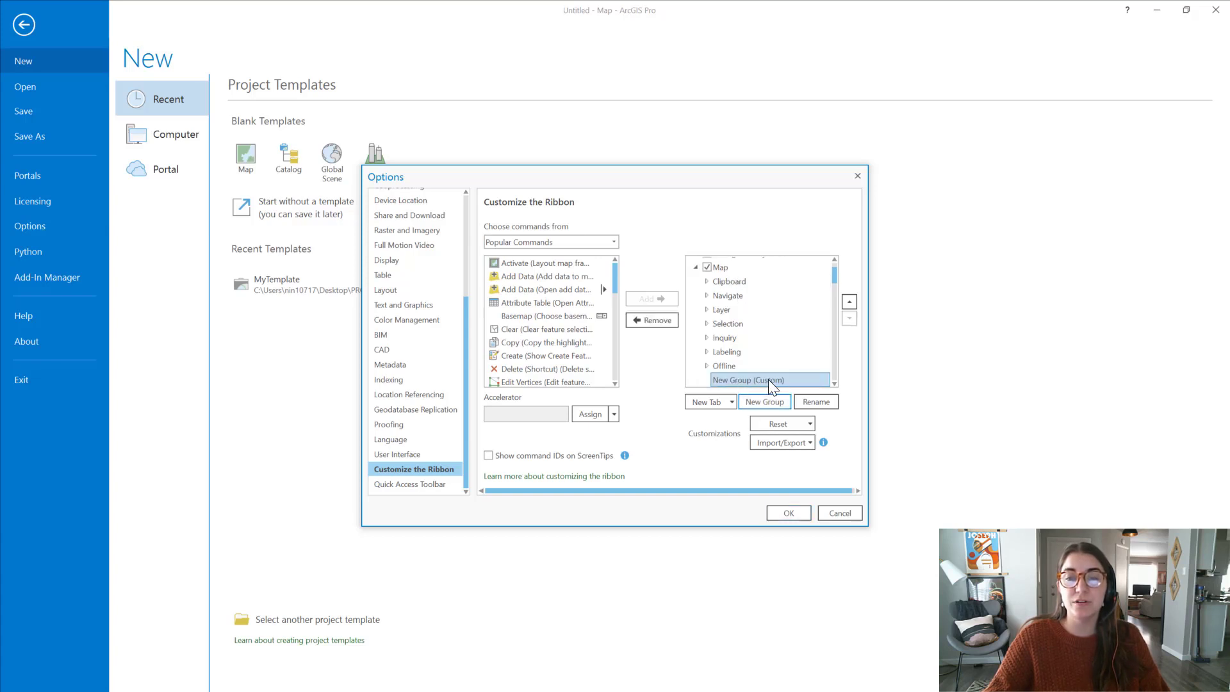
click(814, 402)
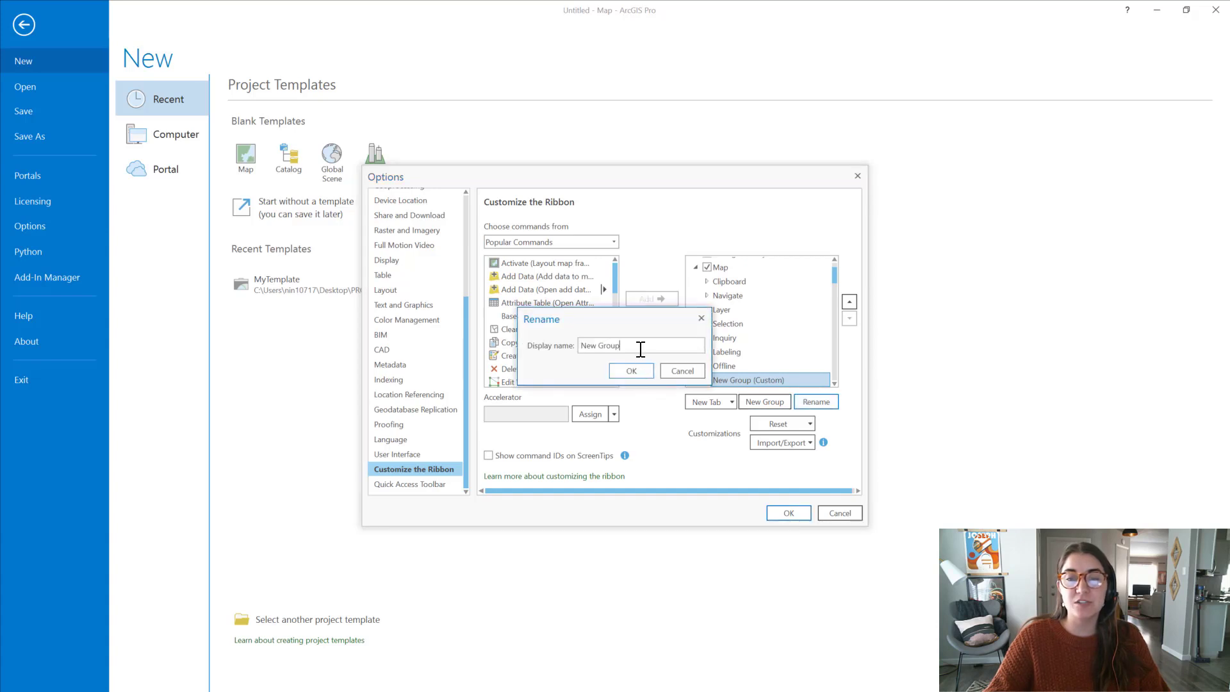
drag(640, 349, 529, 351)
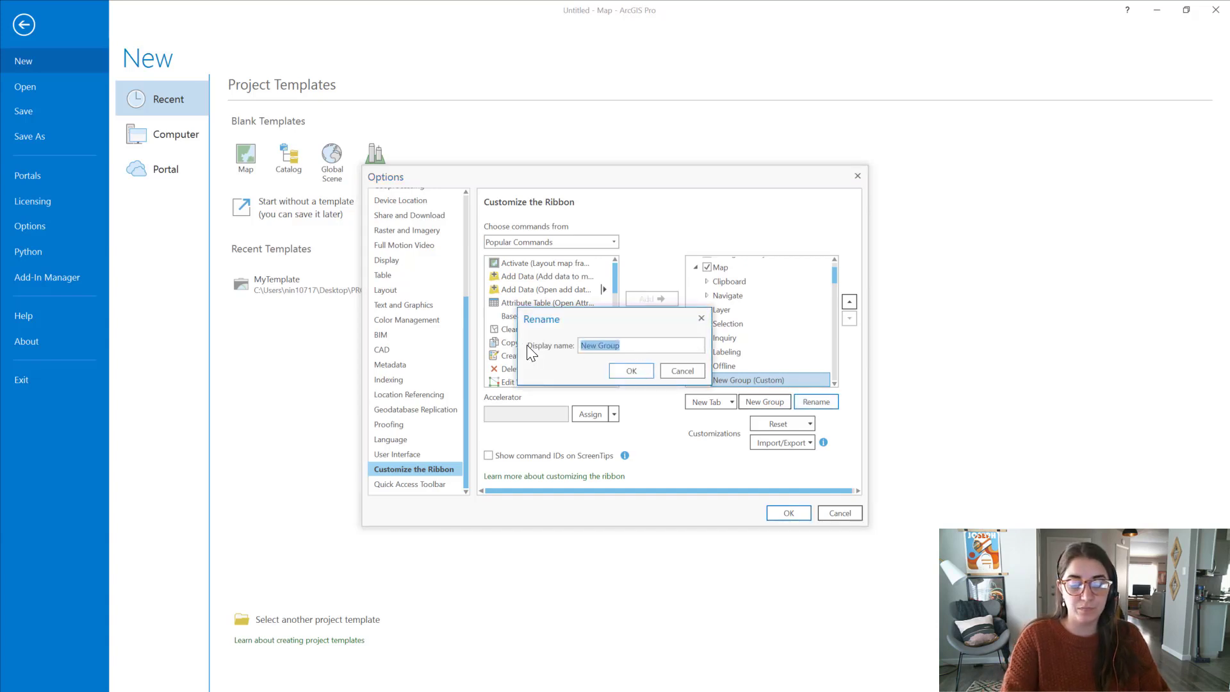
text(Zoom)
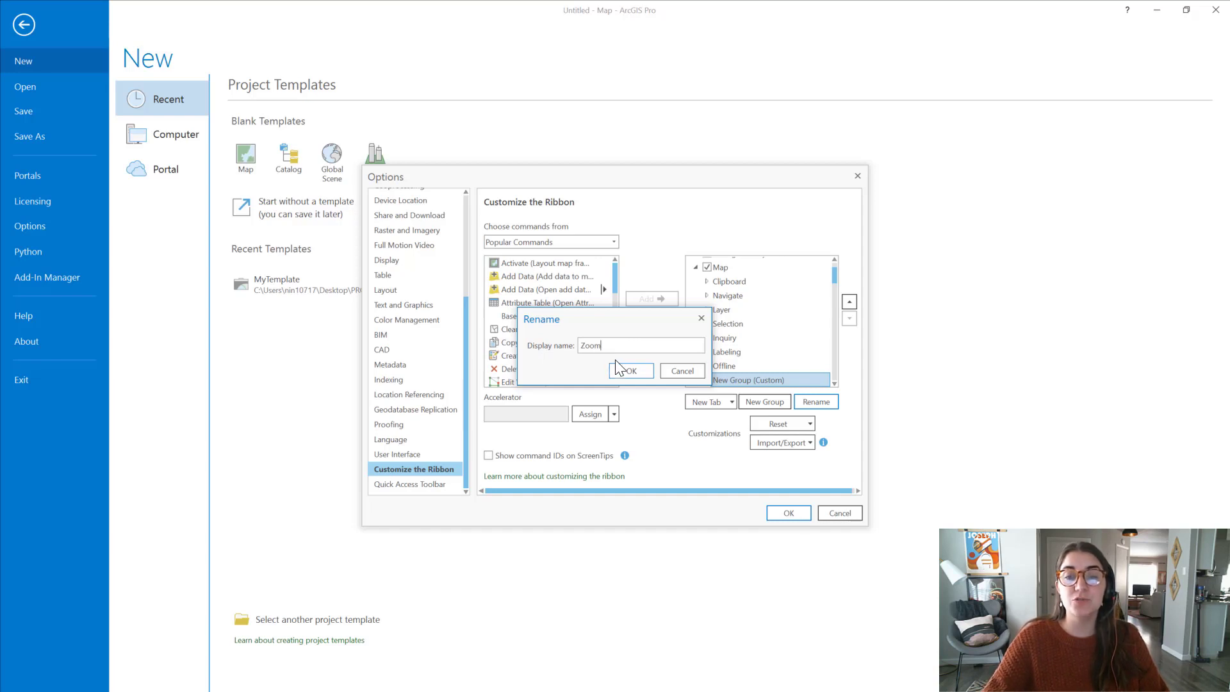
click(618, 368)
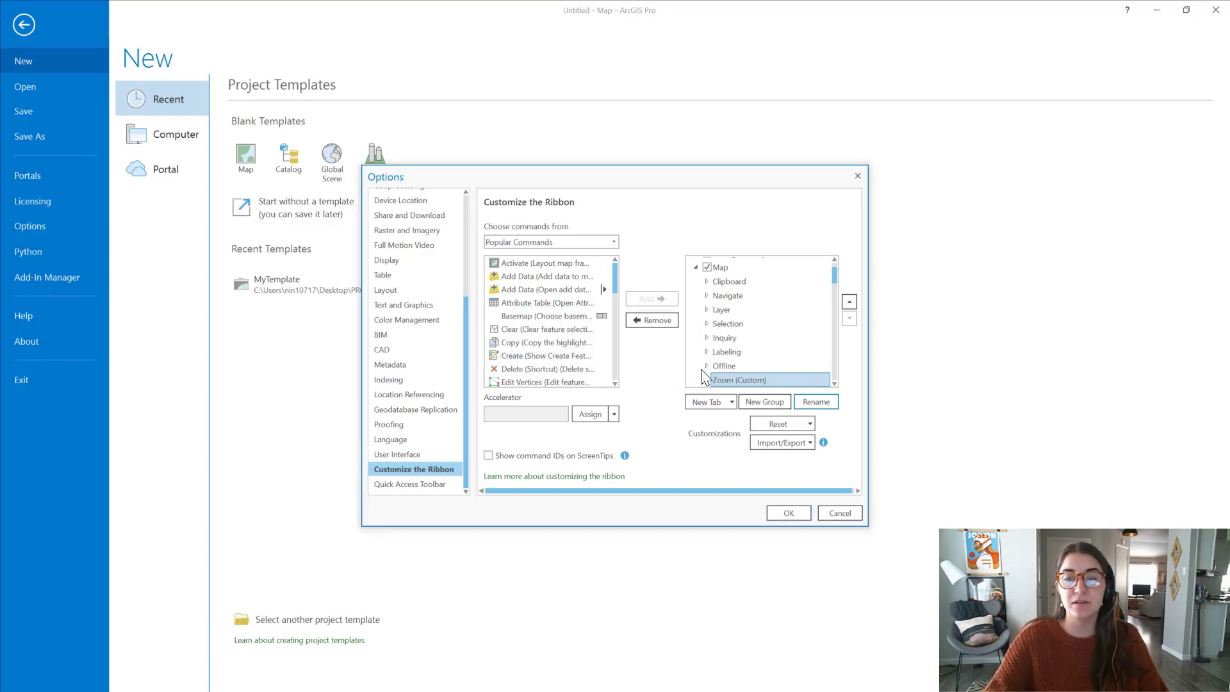
scroll(741, 382, down, 1)
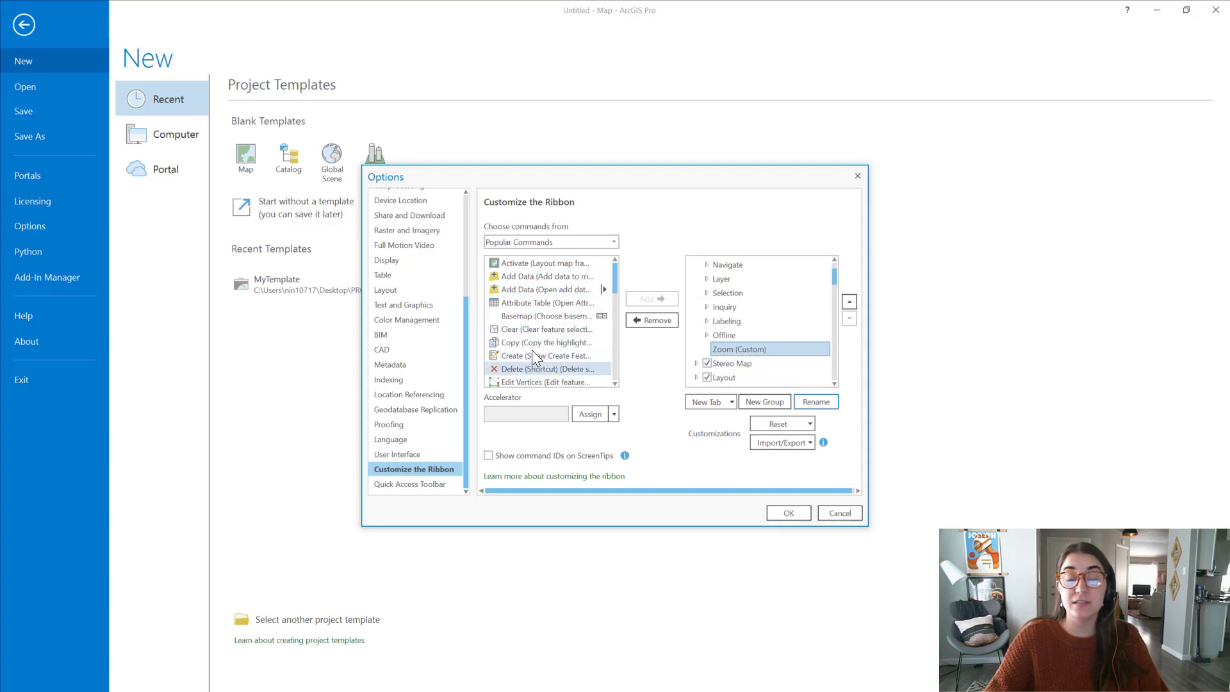
Show All Commands and filter the list by 'rectangle zoo'.
click(615, 242)
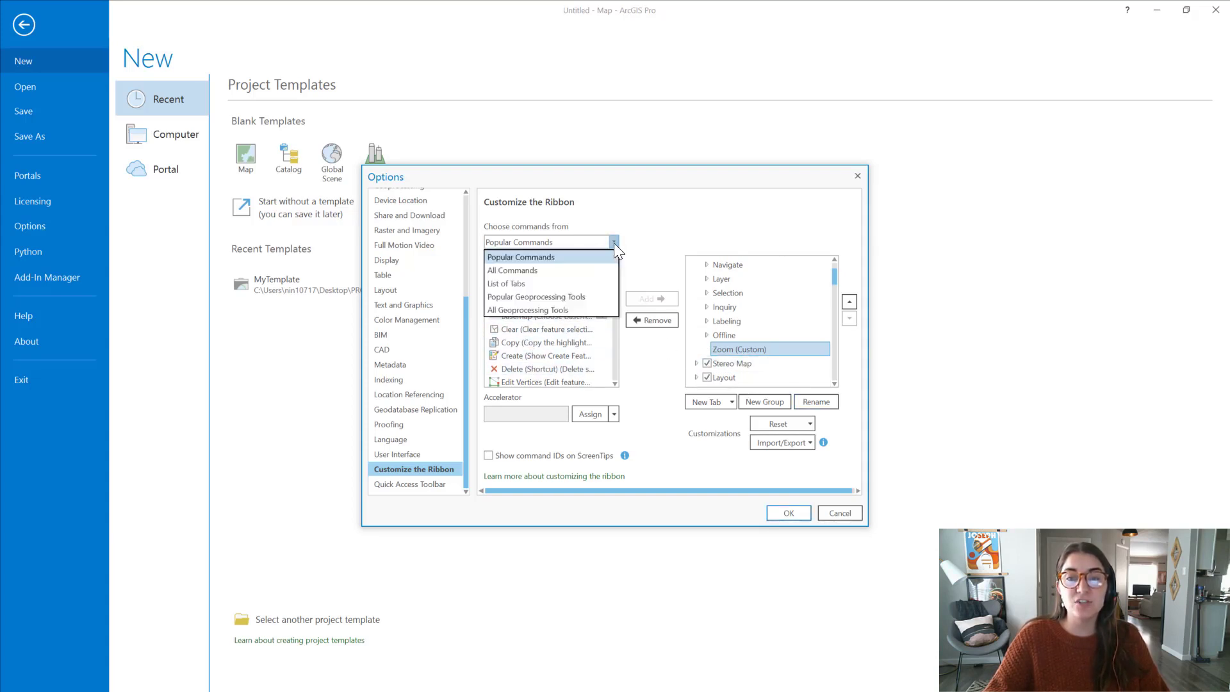
click(529, 272)
click(513, 264)
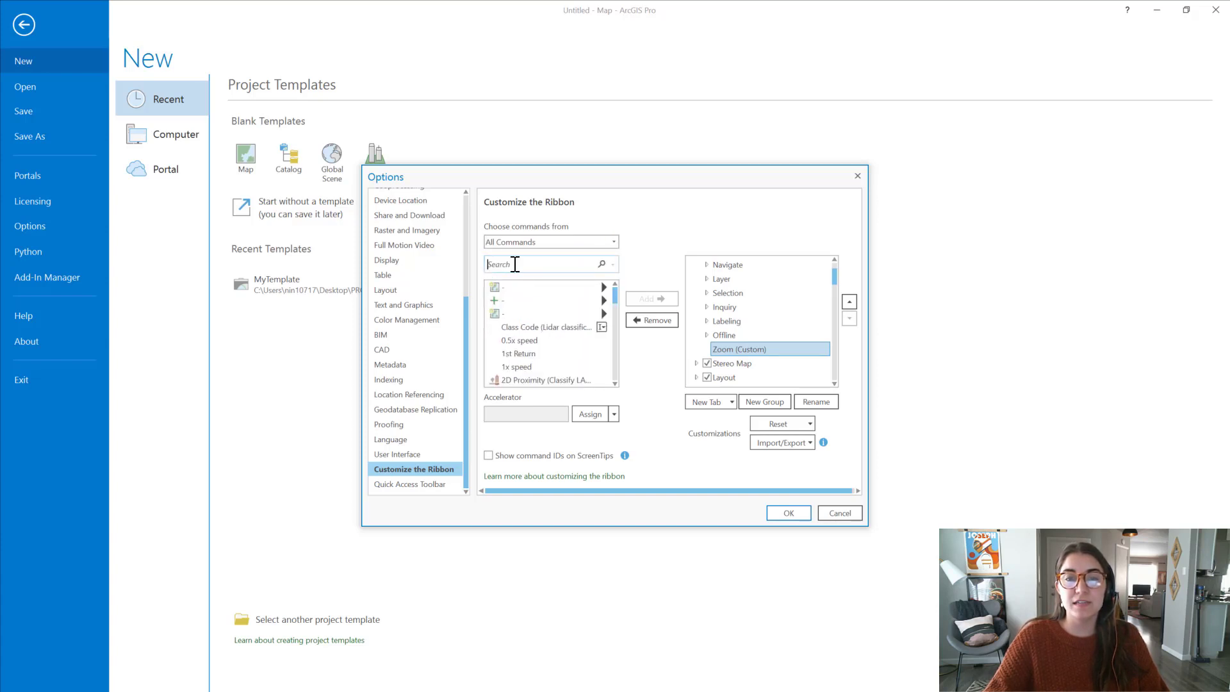
text(rect)
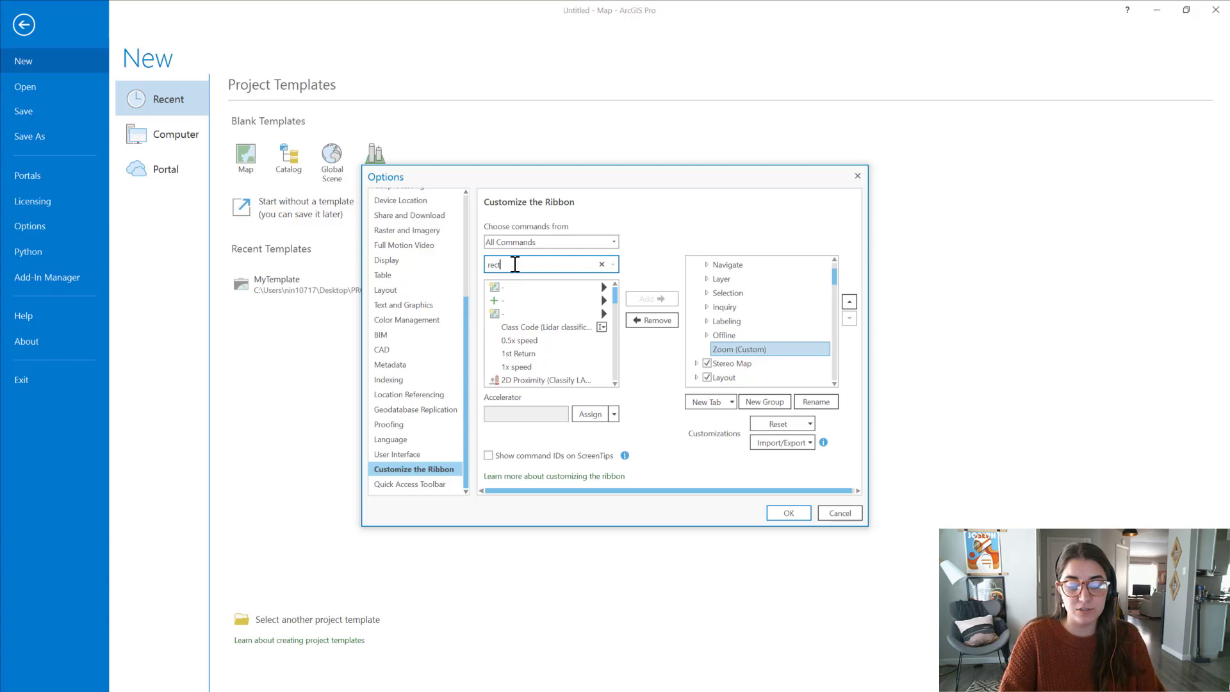
text(angle z)
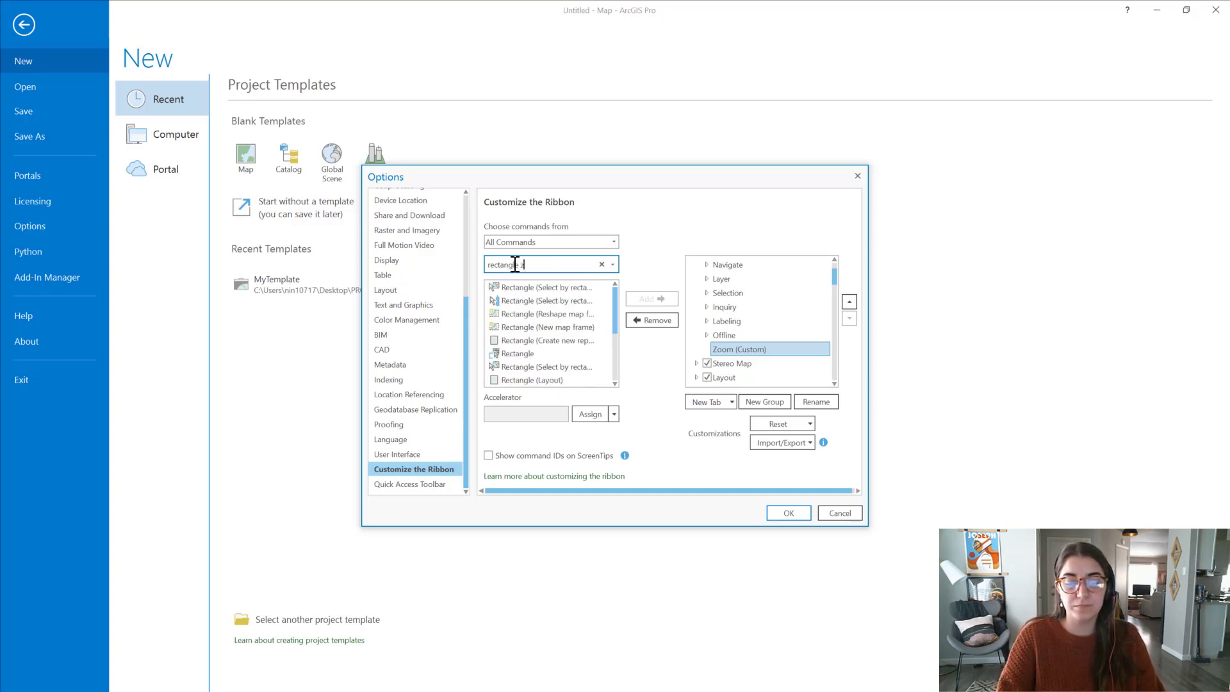
text(oo)
Add Rectangle Zoom In and Rectangle Zoom Out to the Zoom group and apply.
click(561, 300)
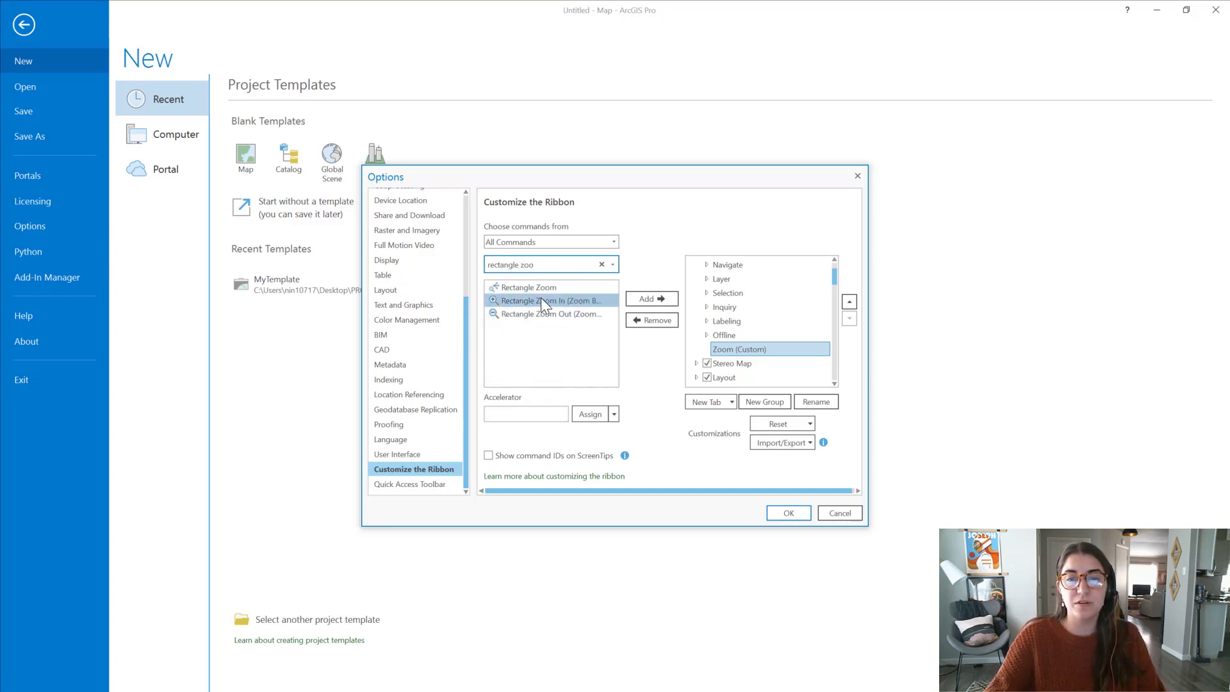
click(645, 296)
click(570, 311)
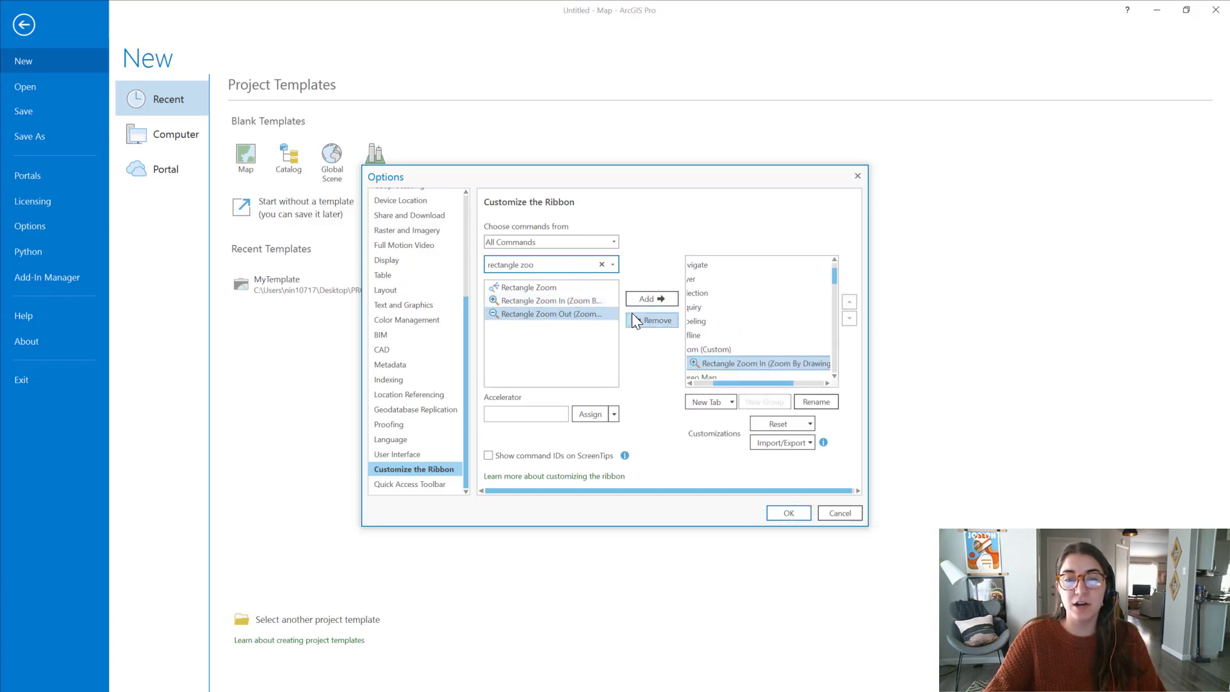
click(657, 300)
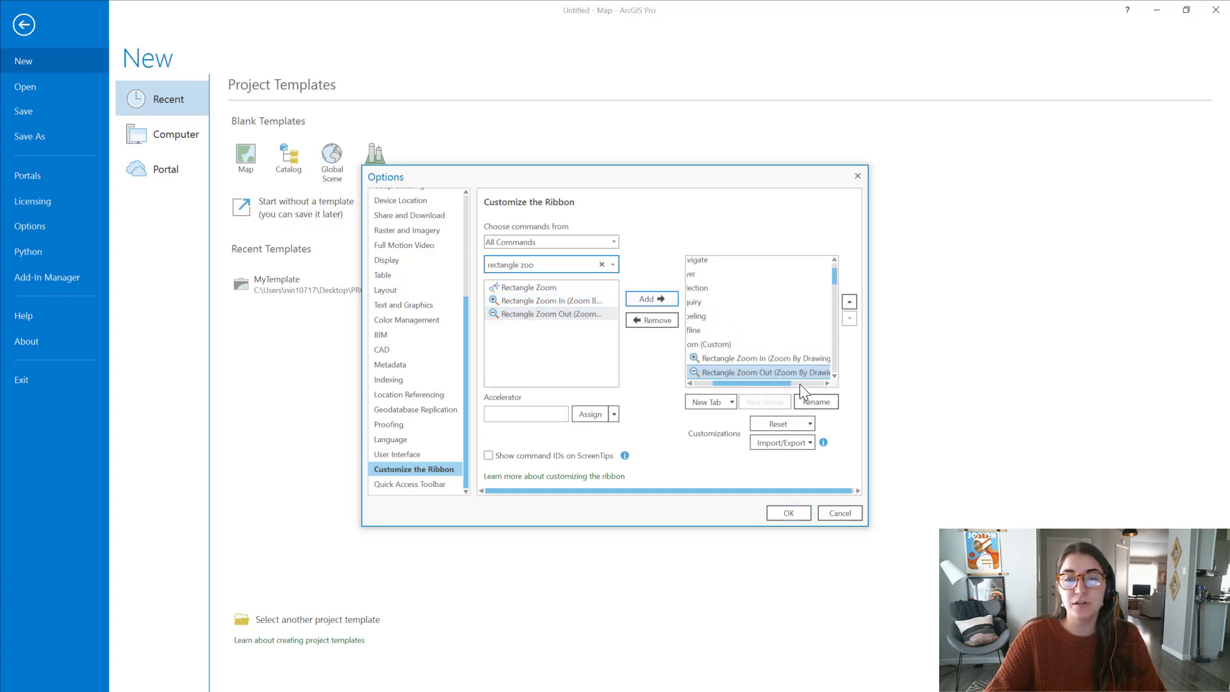
drag(779, 386, 760, 389)
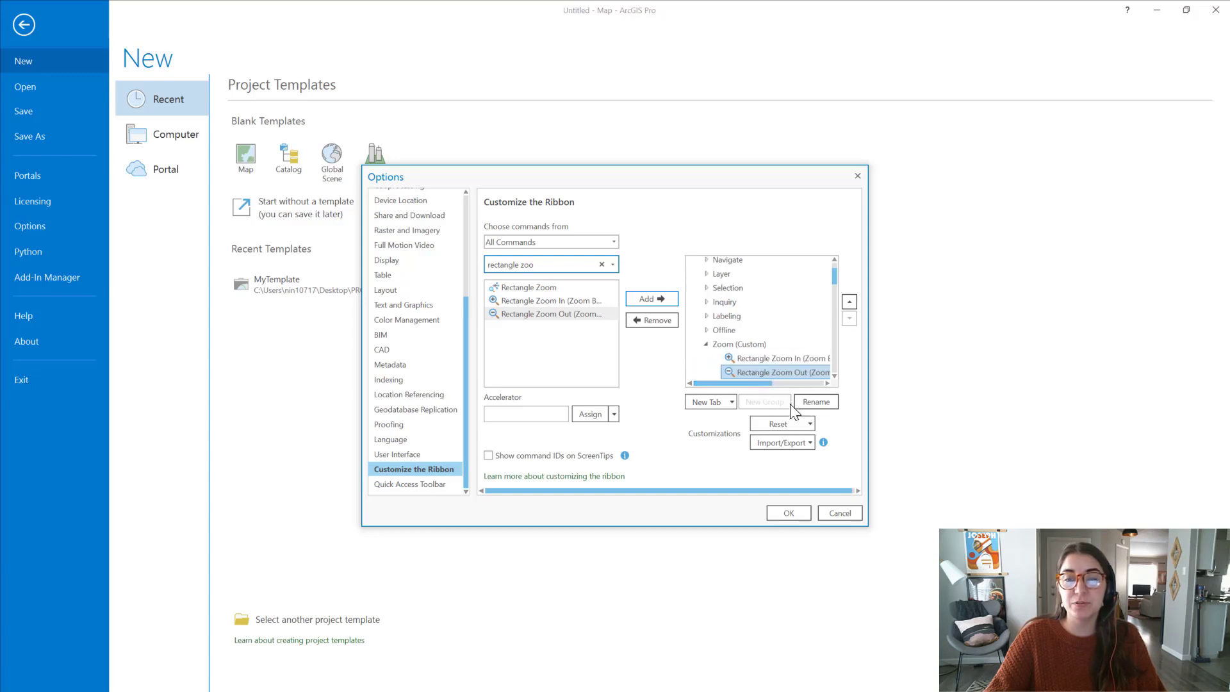
click(788, 513)
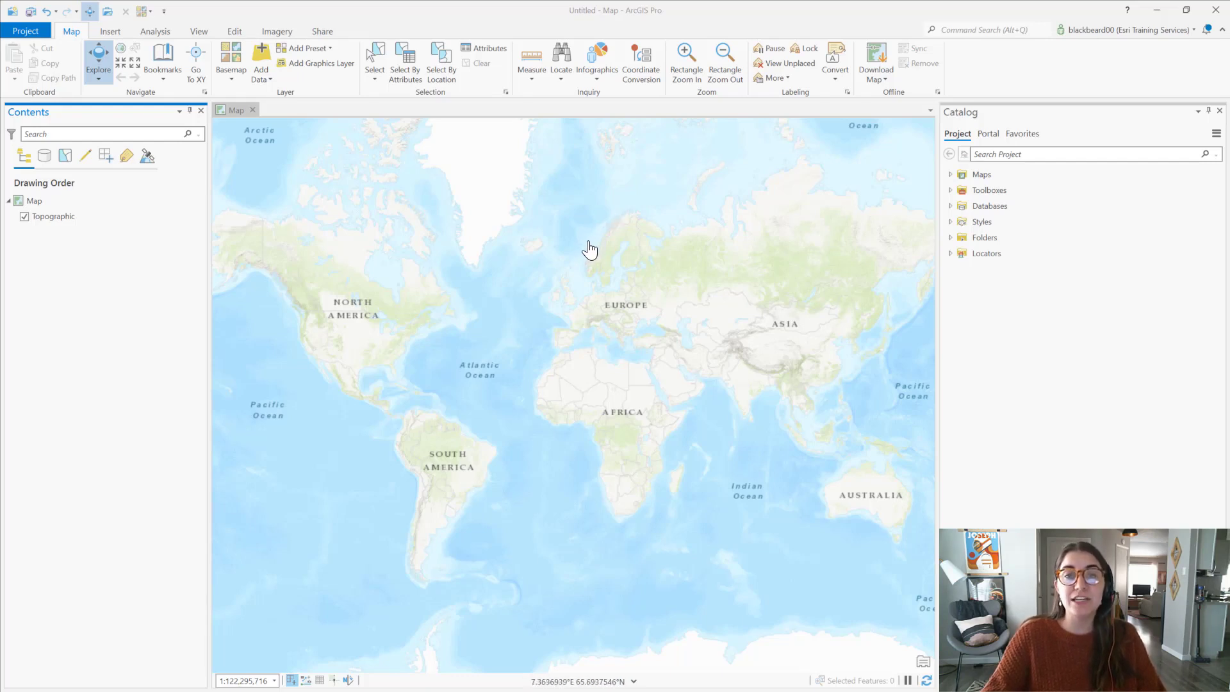
In the General options, pick Dark as the application theme.
click(28, 29)
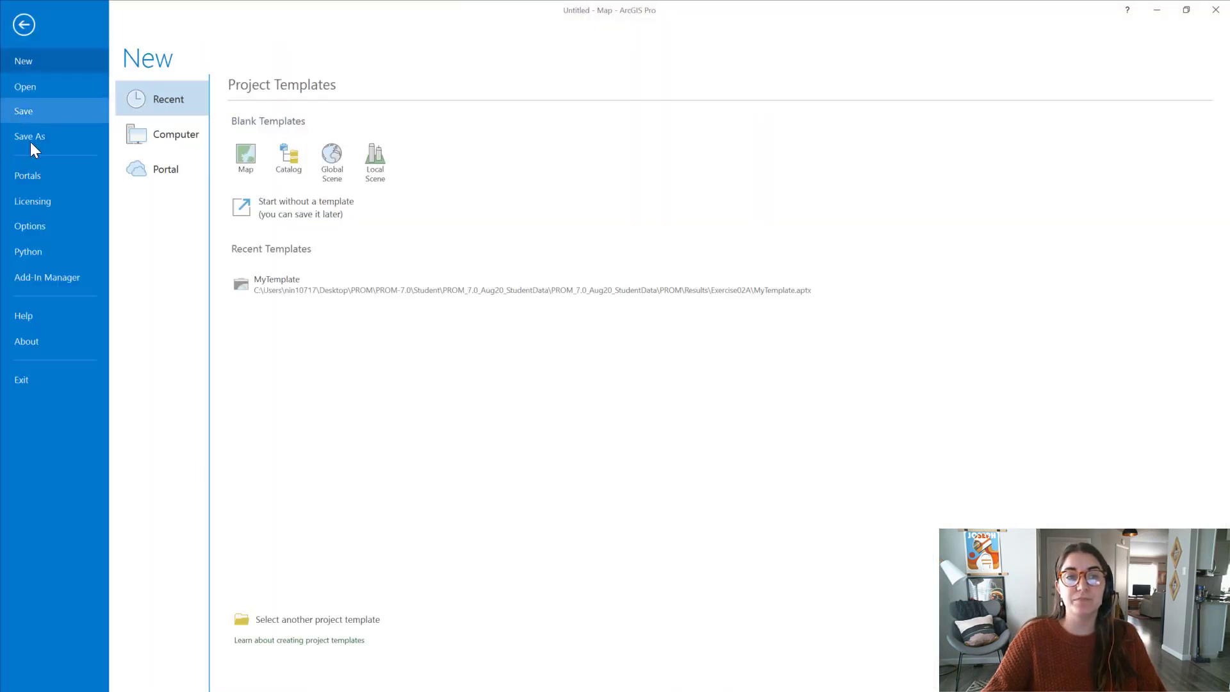
click(30, 227)
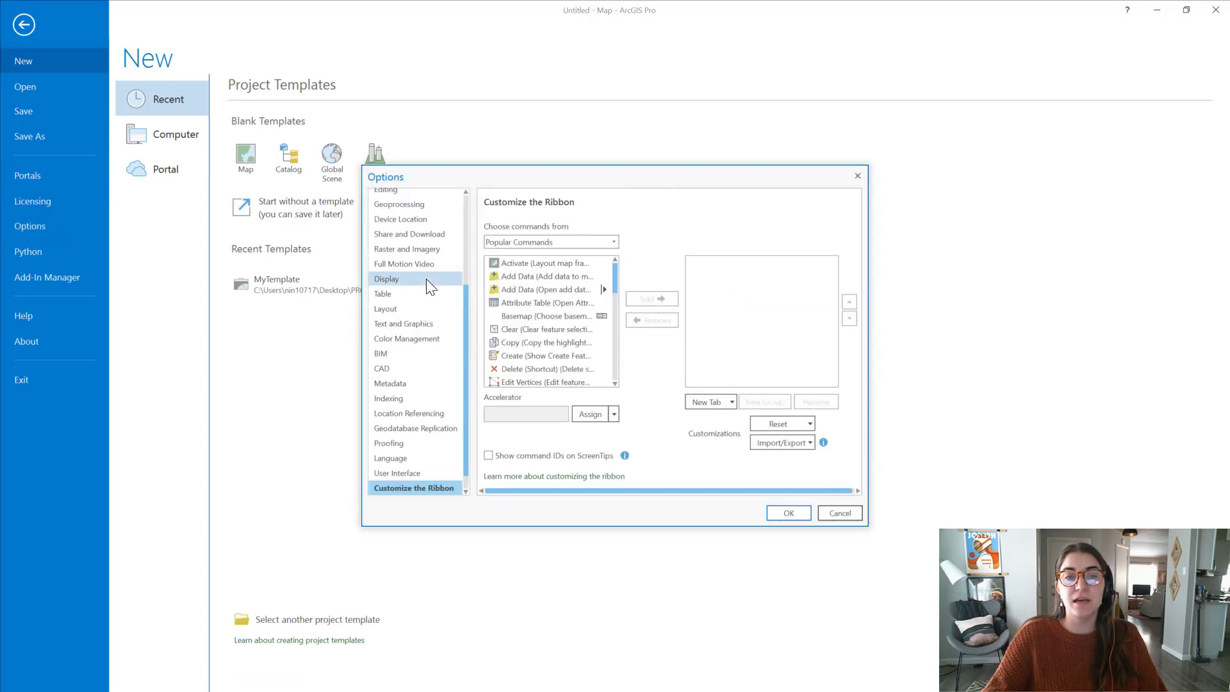
scroll(426, 278, up, 8)
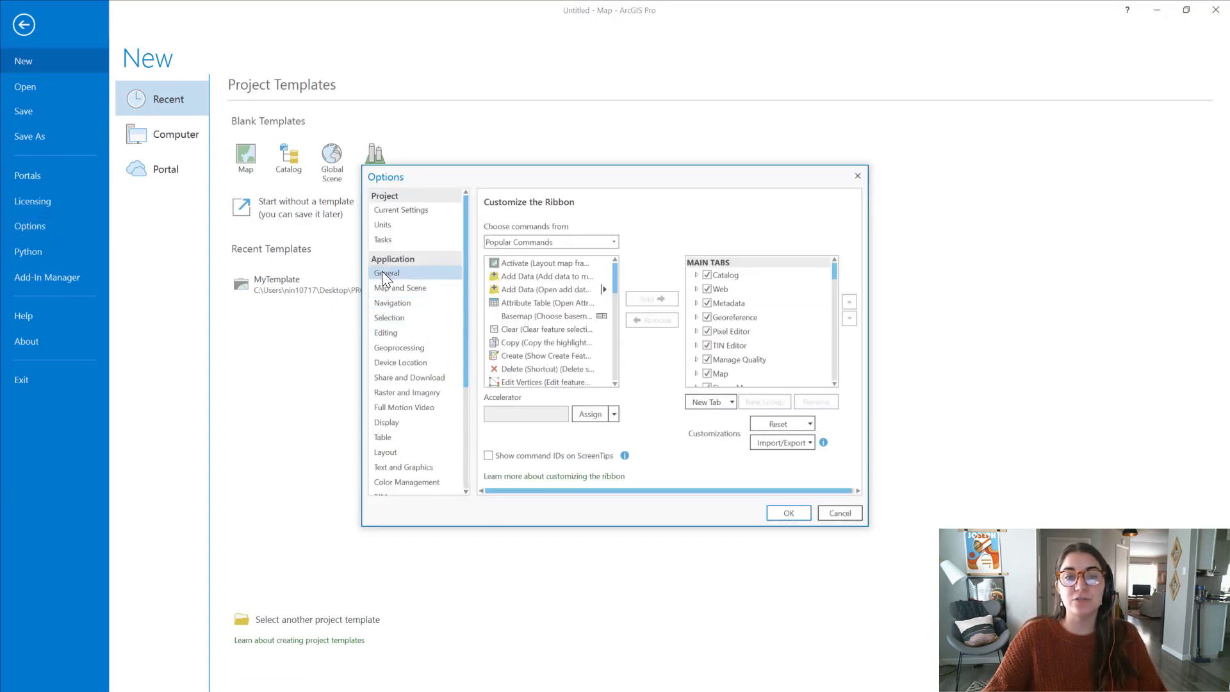
click(383, 274)
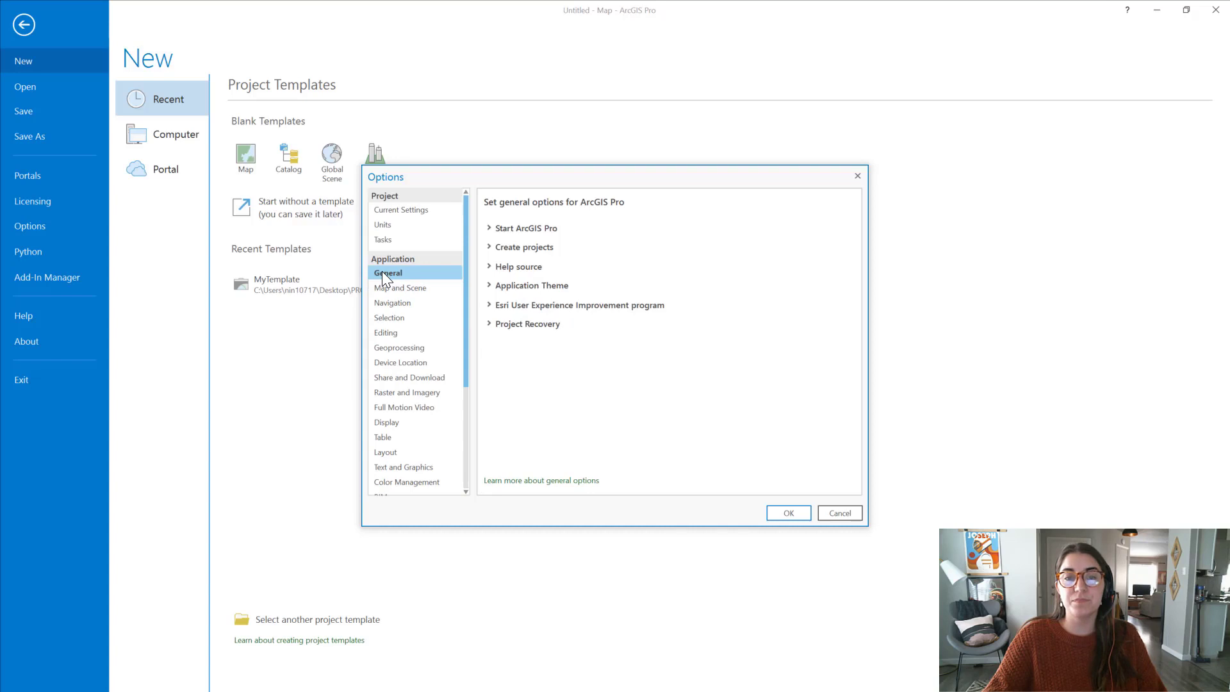
click(489, 285)
click(540, 303)
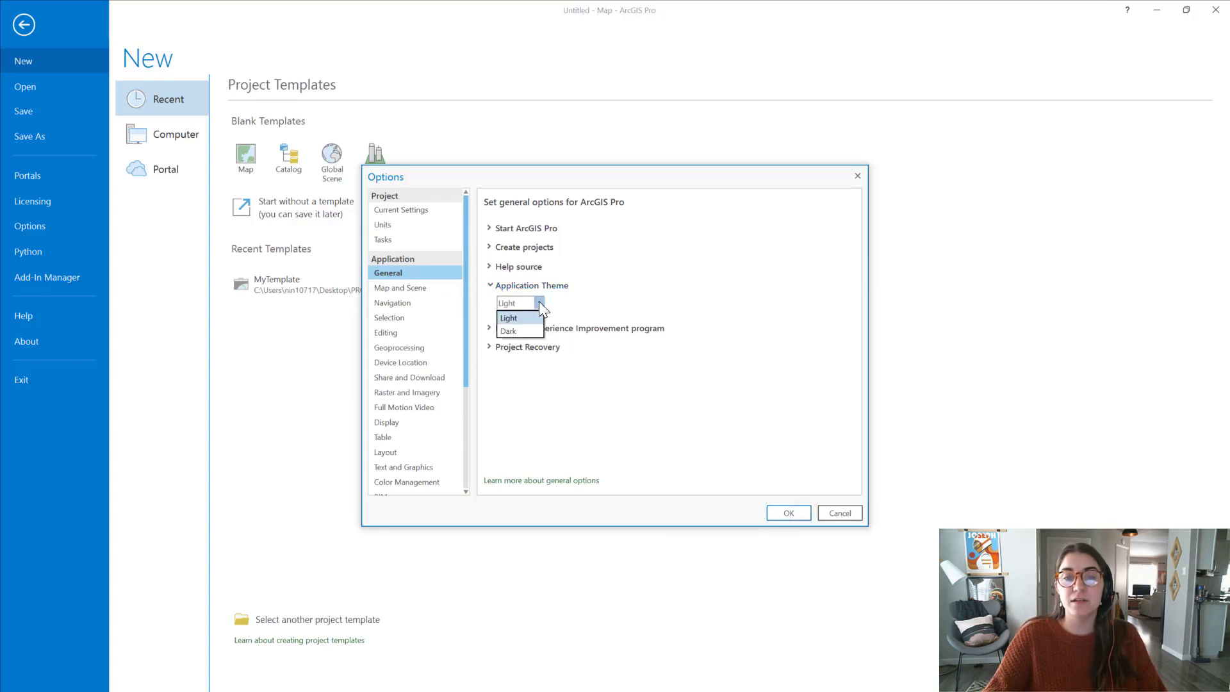
click(520, 332)
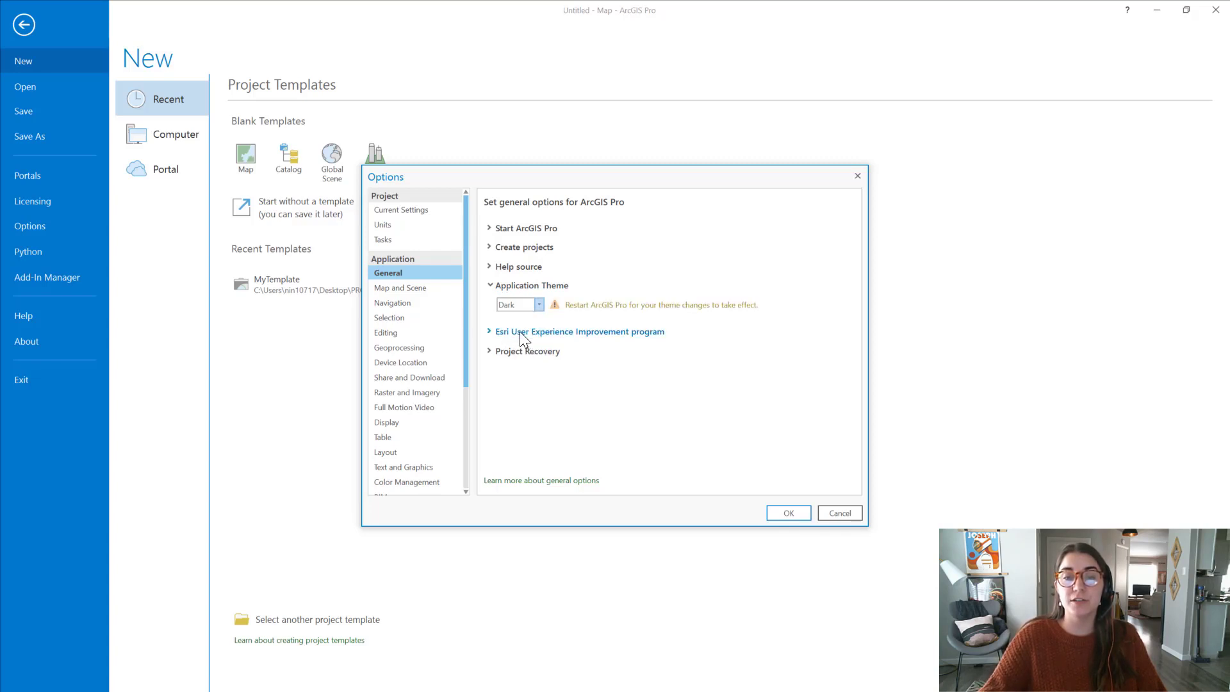